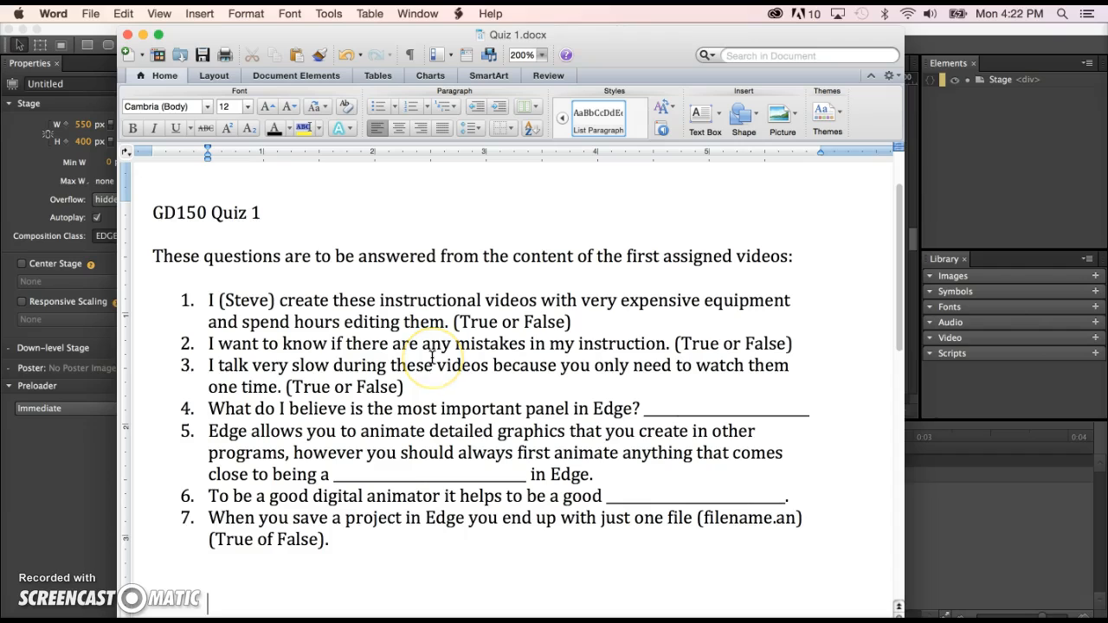
click(416, 335)
click(100, 195)
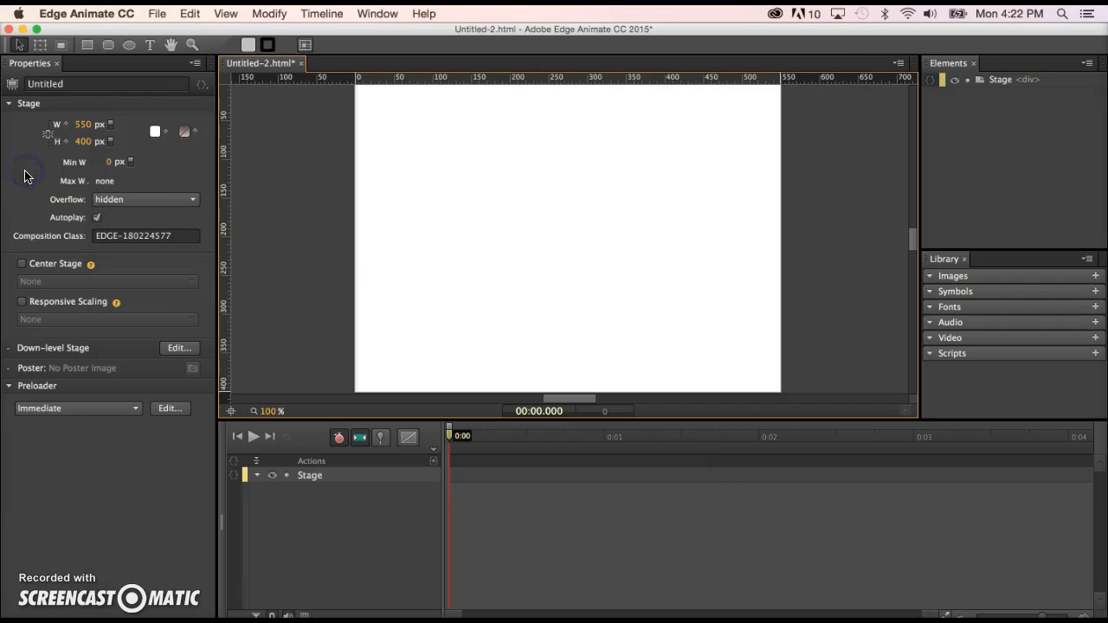
click(262, 208)
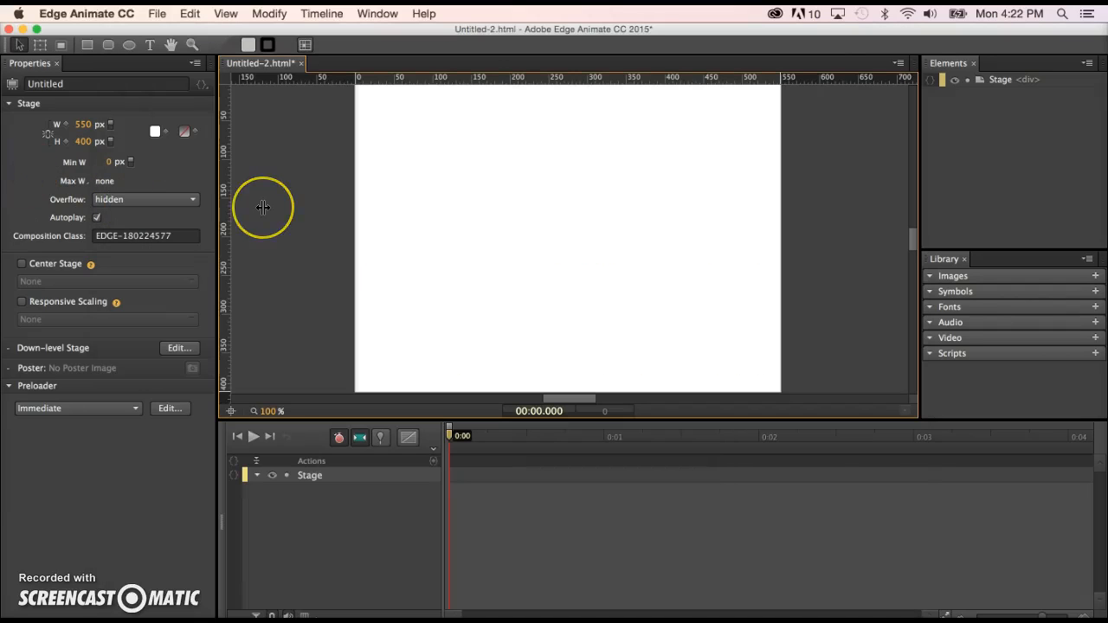
click(768, 185)
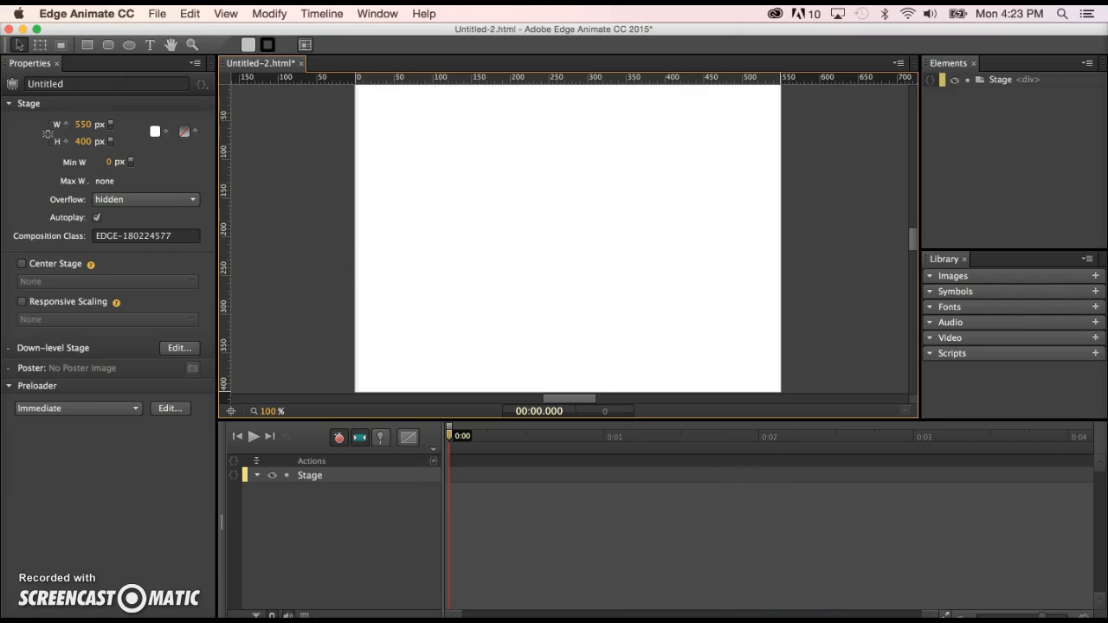
Review the quiz questions in the Word document and the video notes on the blog page.
key(super+Tab)
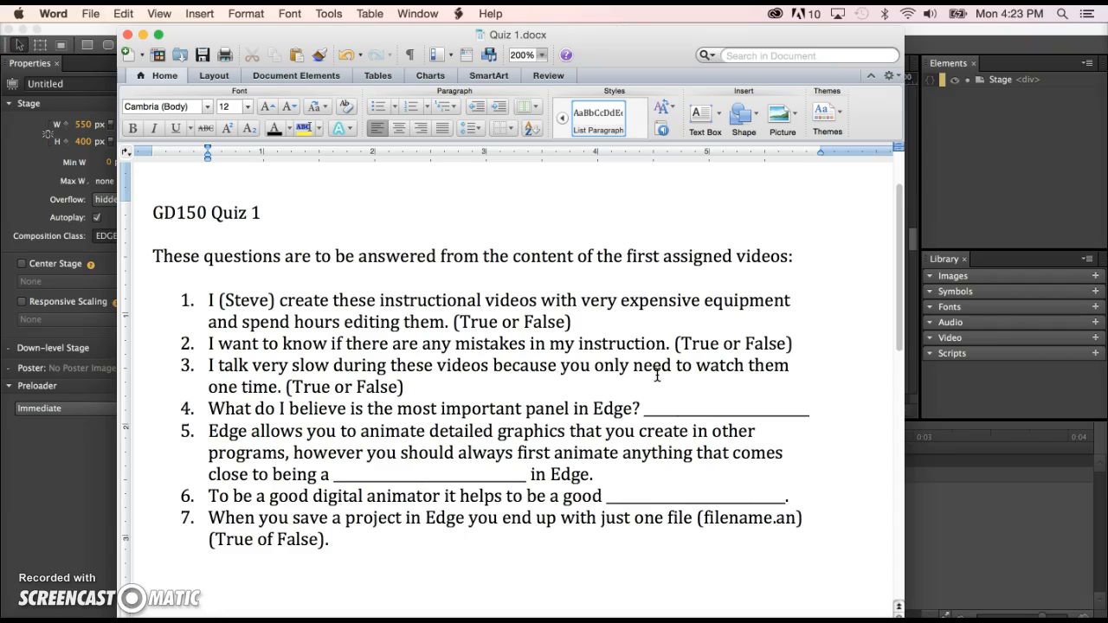
click(574, 307)
click(567, 315)
click(567, 315)
click(564, 378)
key(super+Tab)
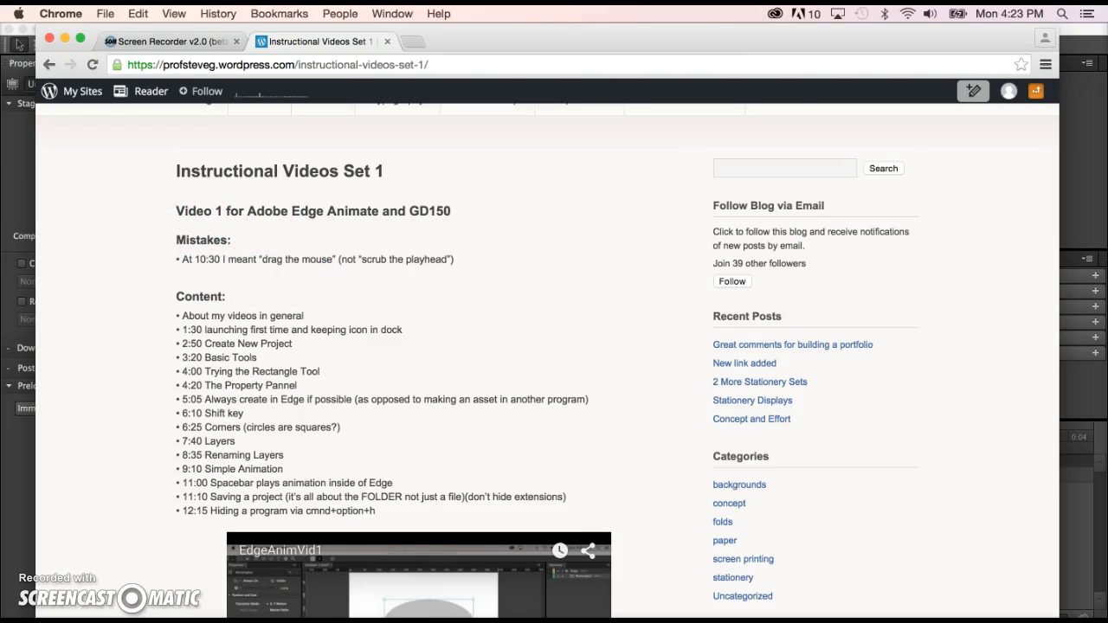
key(super+Tab)
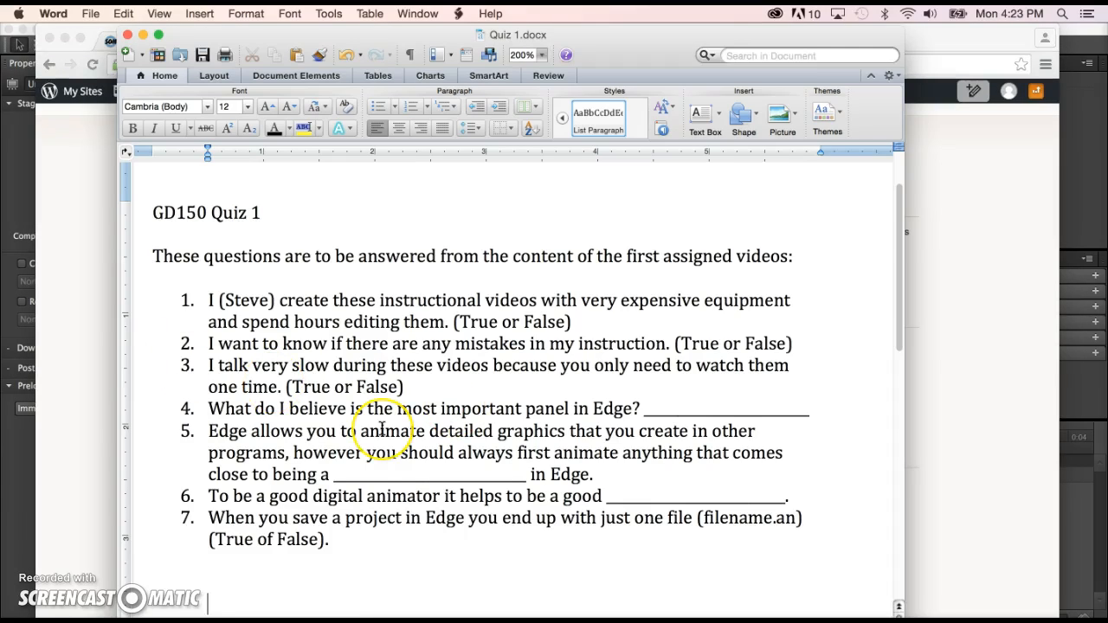
Switch to Edge Animate and quit it without saving the untitled project.
click(333, 375)
click(293, 221)
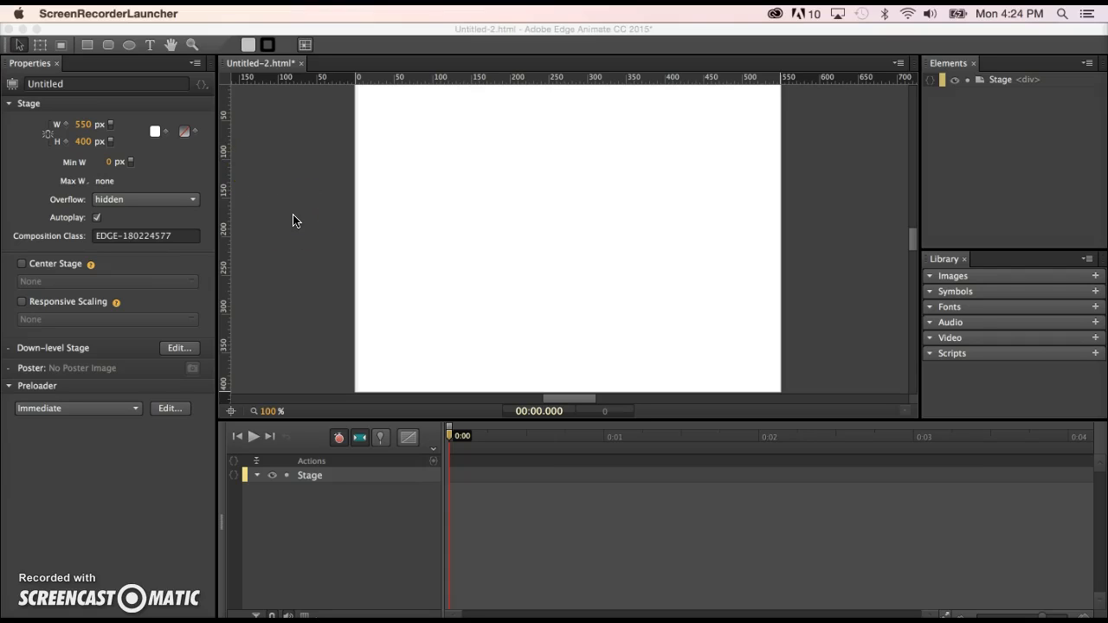
click(292, 221)
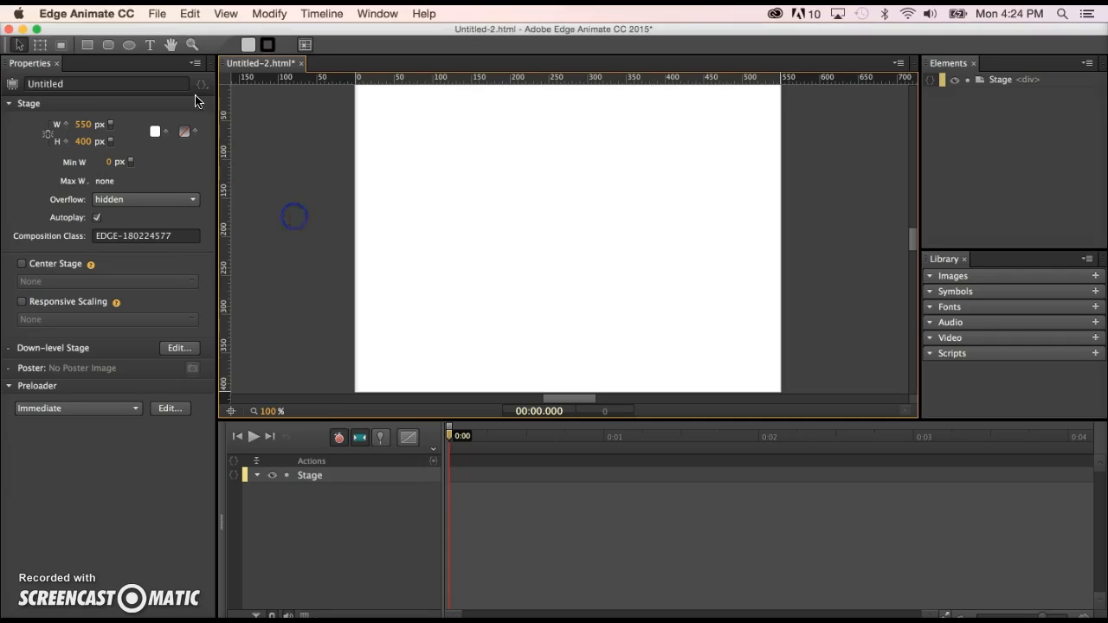
click(10, 30)
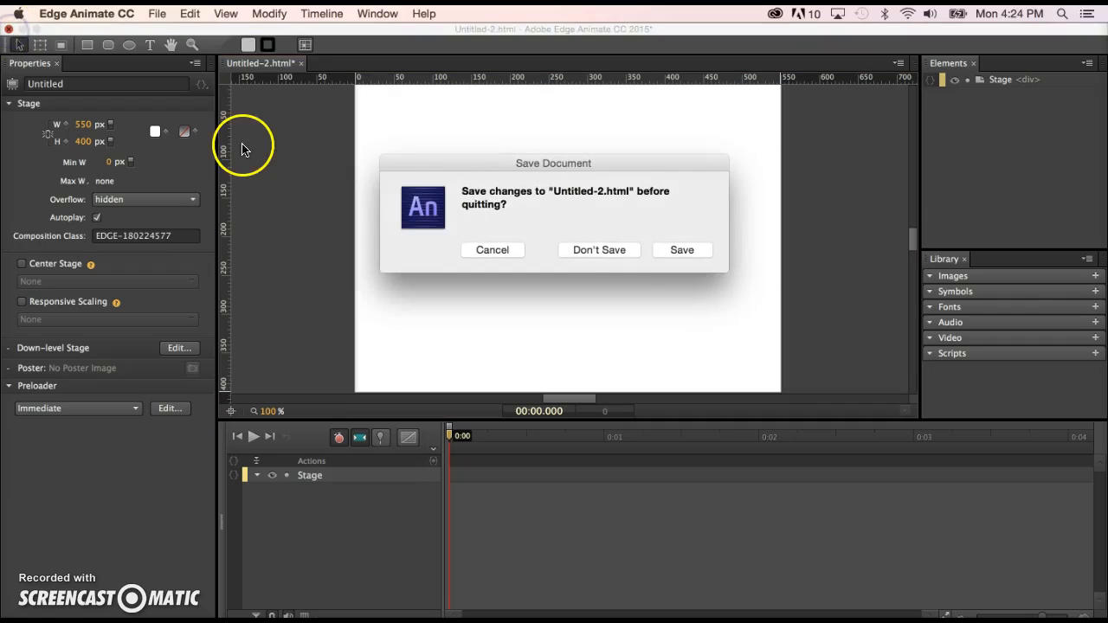
click(618, 249)
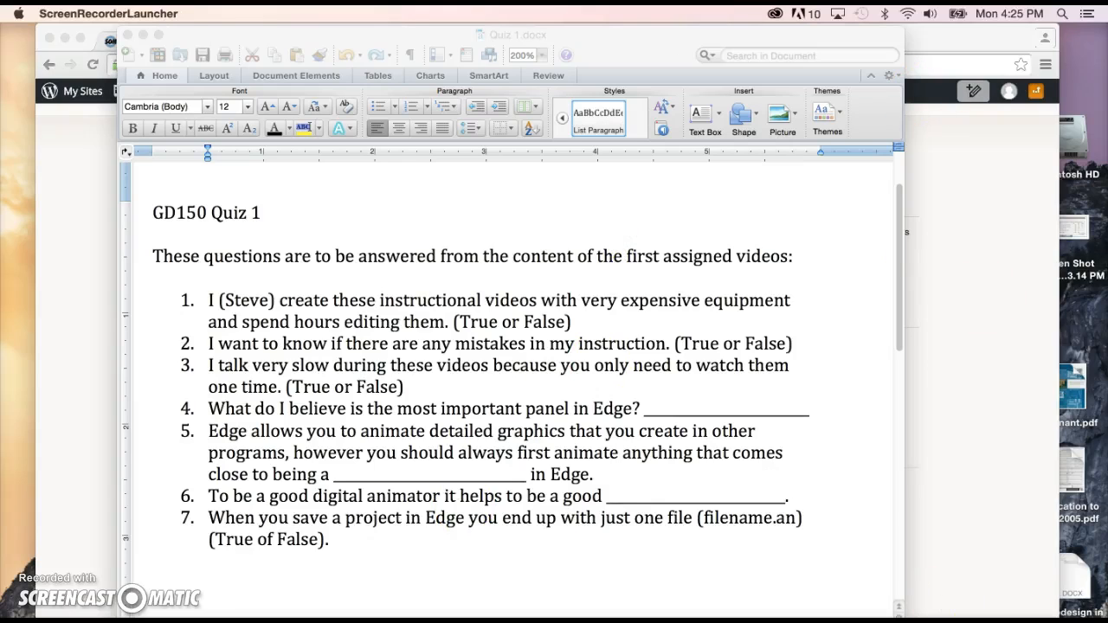
Launch Adobe Edge Animate CC 2015 through a Spotlight search for an.
click(1064, 14)
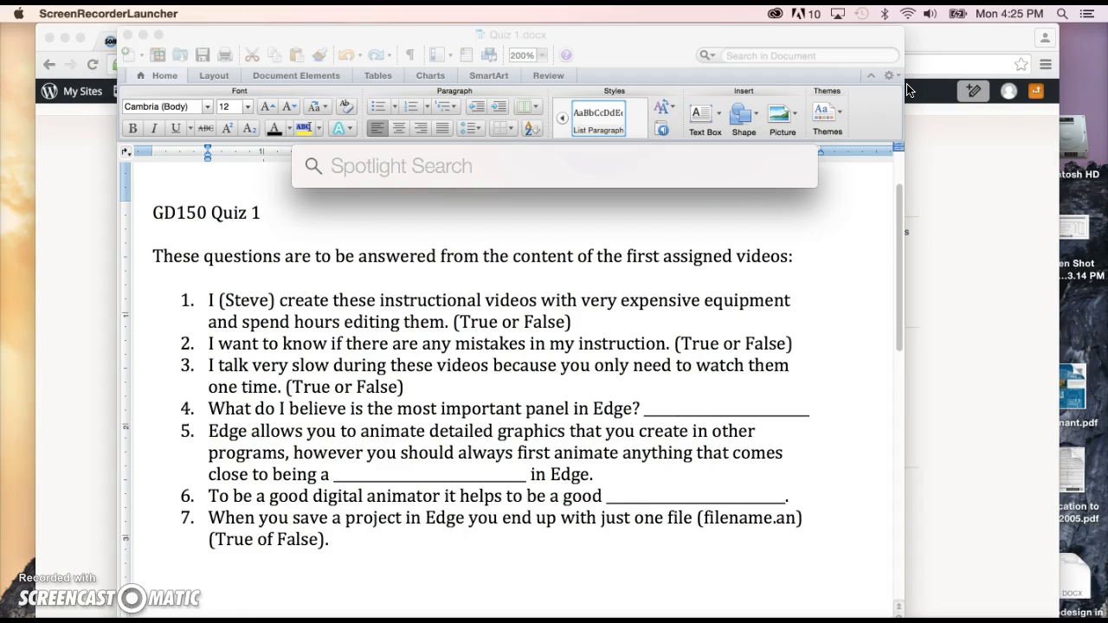
text(an)
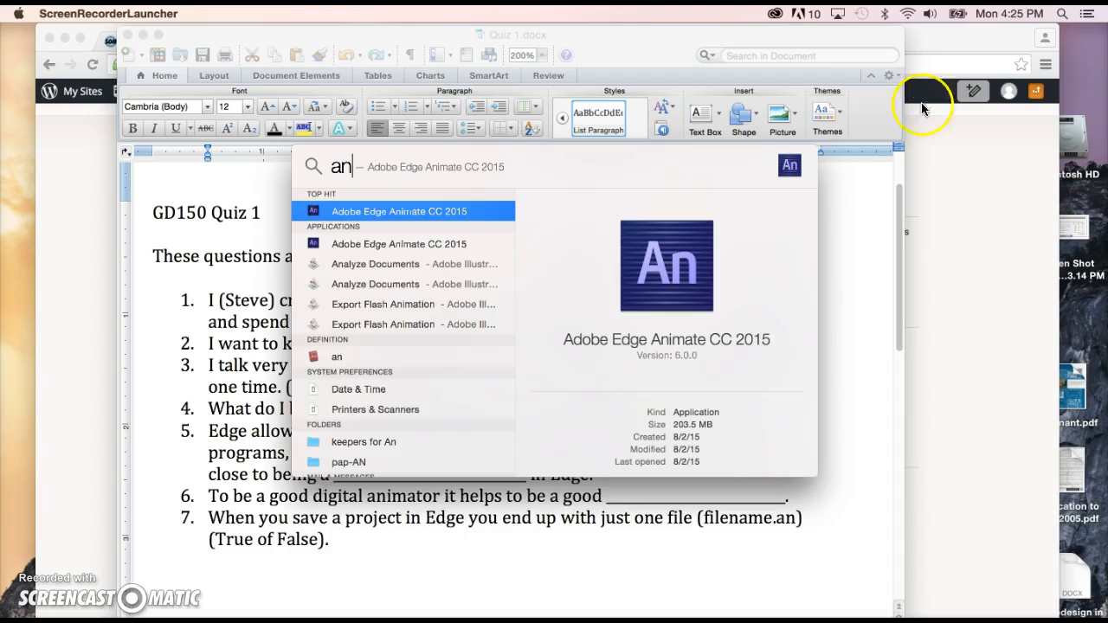
click(396, 212)
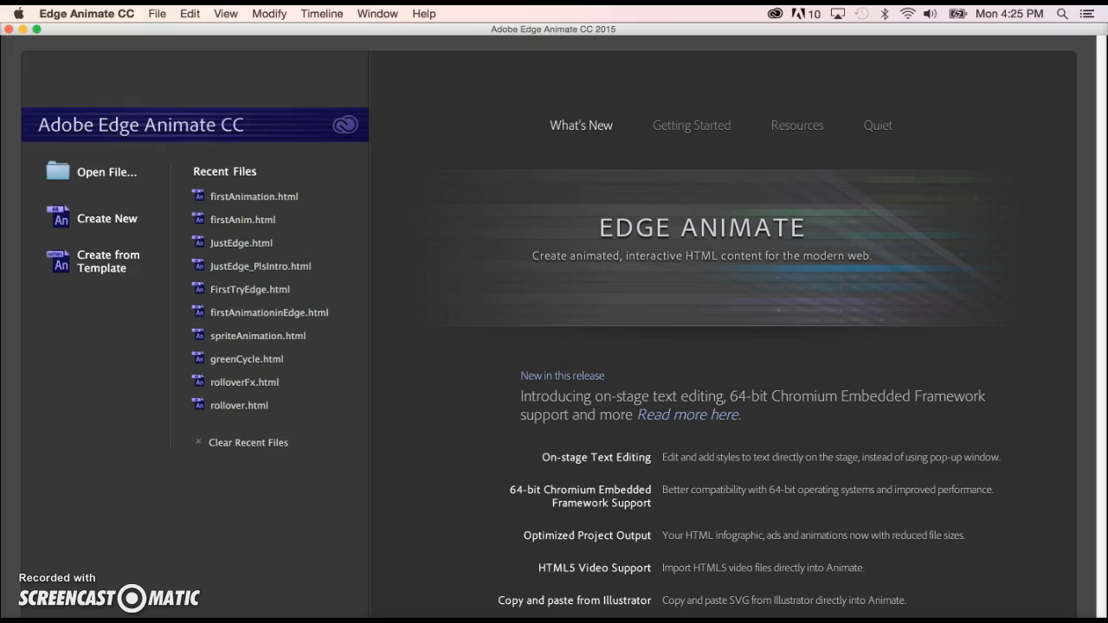
Inspect the application's dock icon options.
right_click(985, 621)
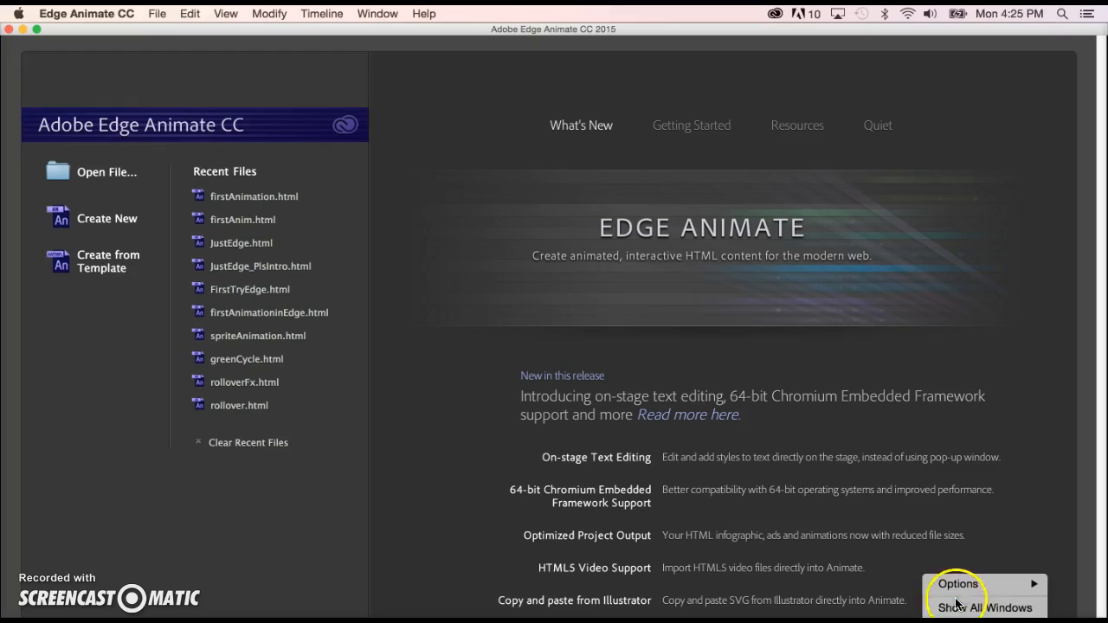
mouse_move(956, 585)
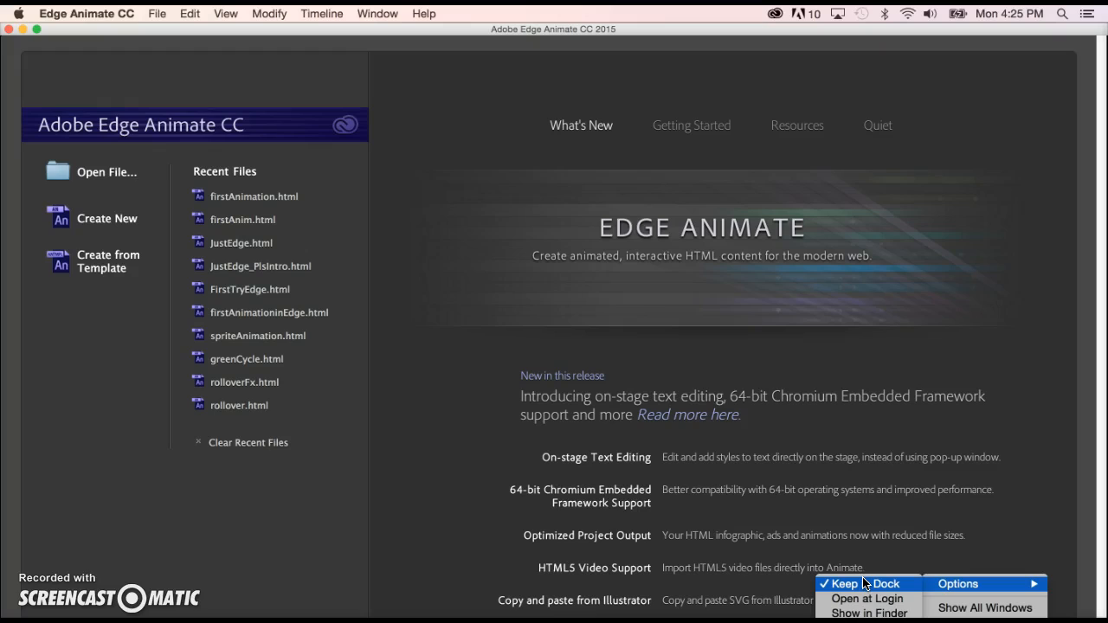
click(440, 471)
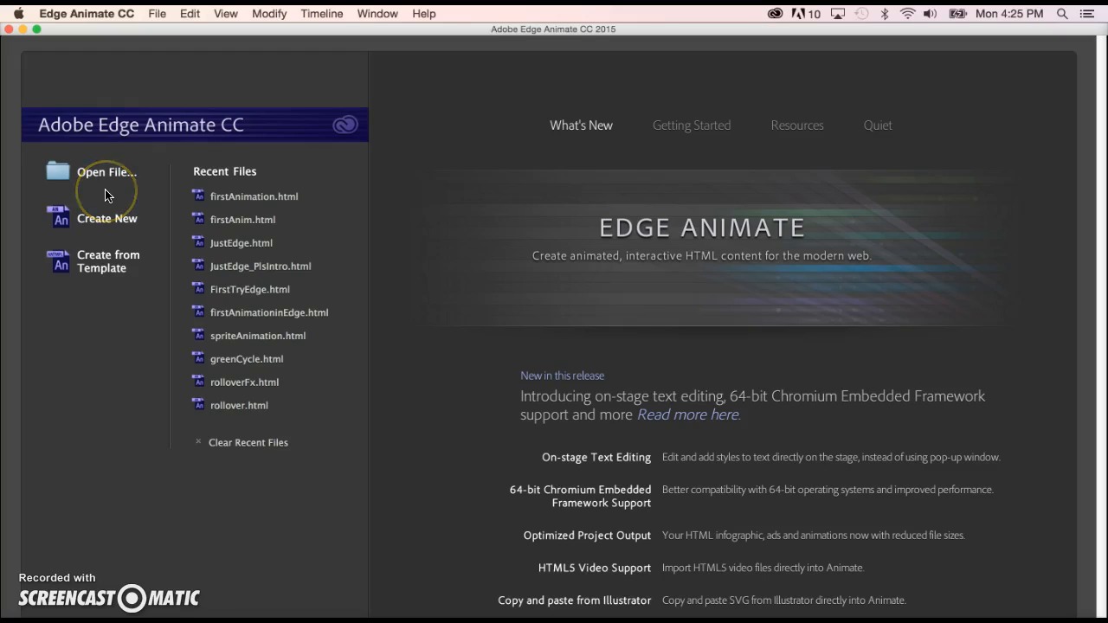
Create a new Edge Animate project.
click(104, 219)
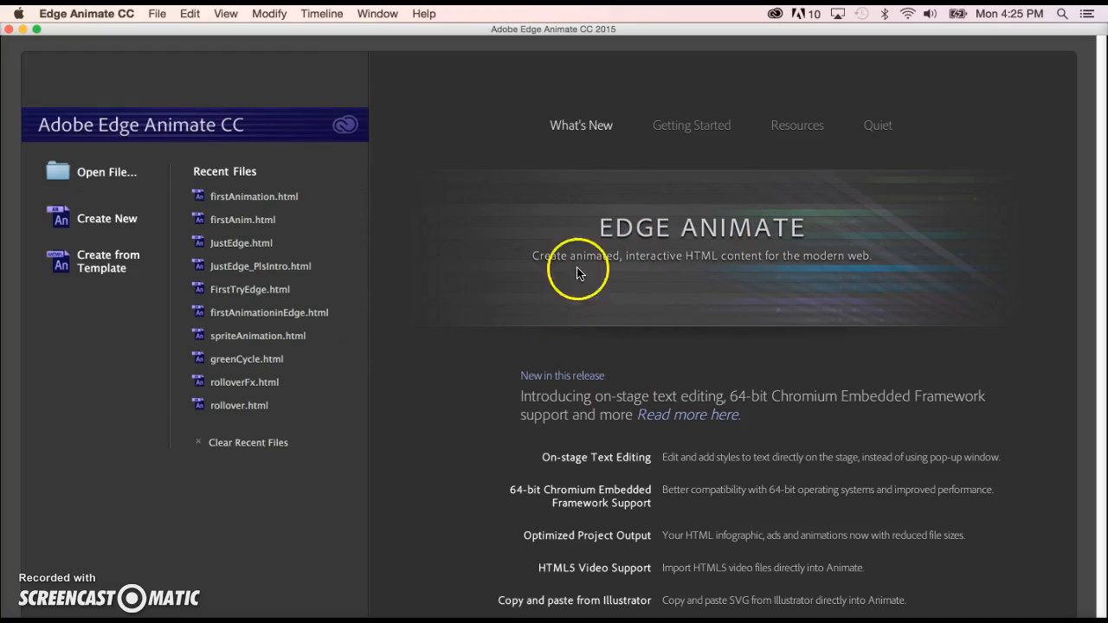
click(163, 16)
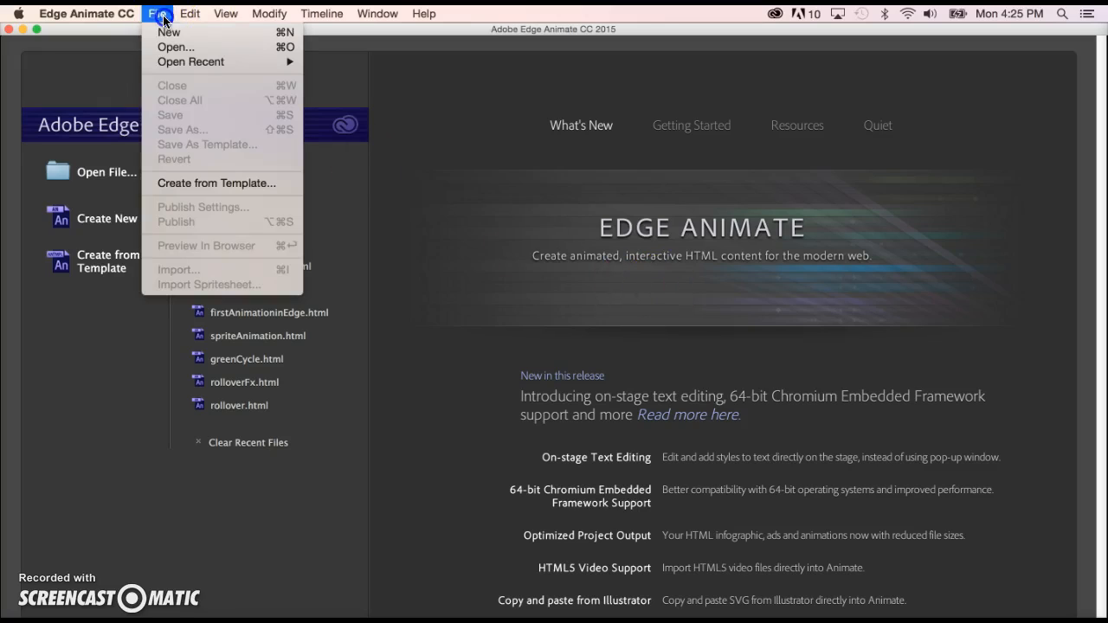
click(167, 32)
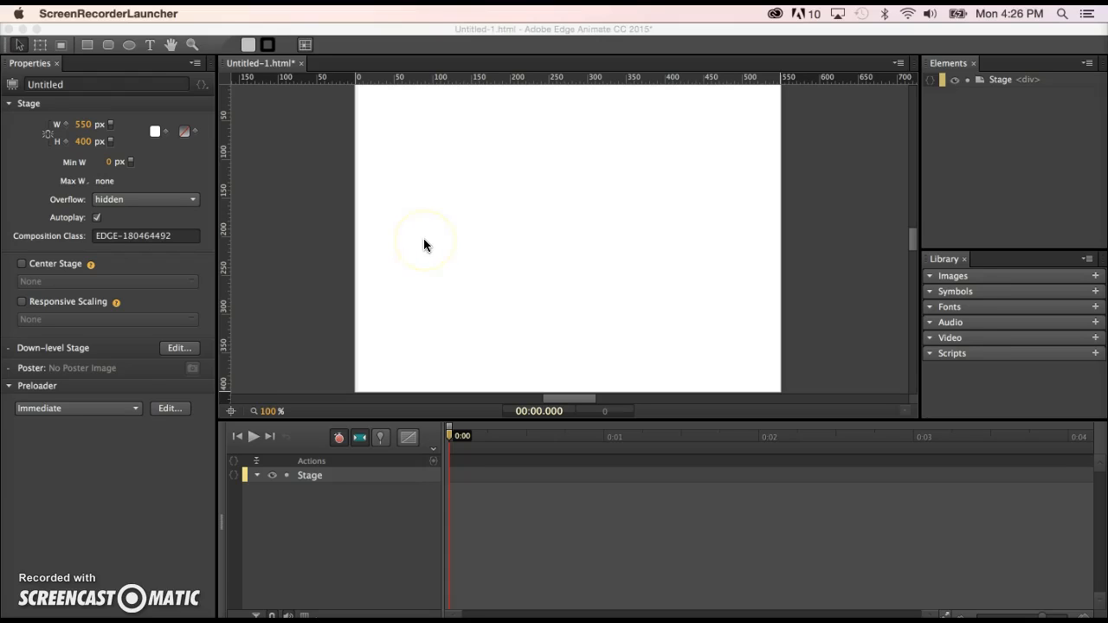
Draw a rectangle about 236 by 155 px on the stage with the Rectangle tool.
click(299, 202)
click(279, 130)
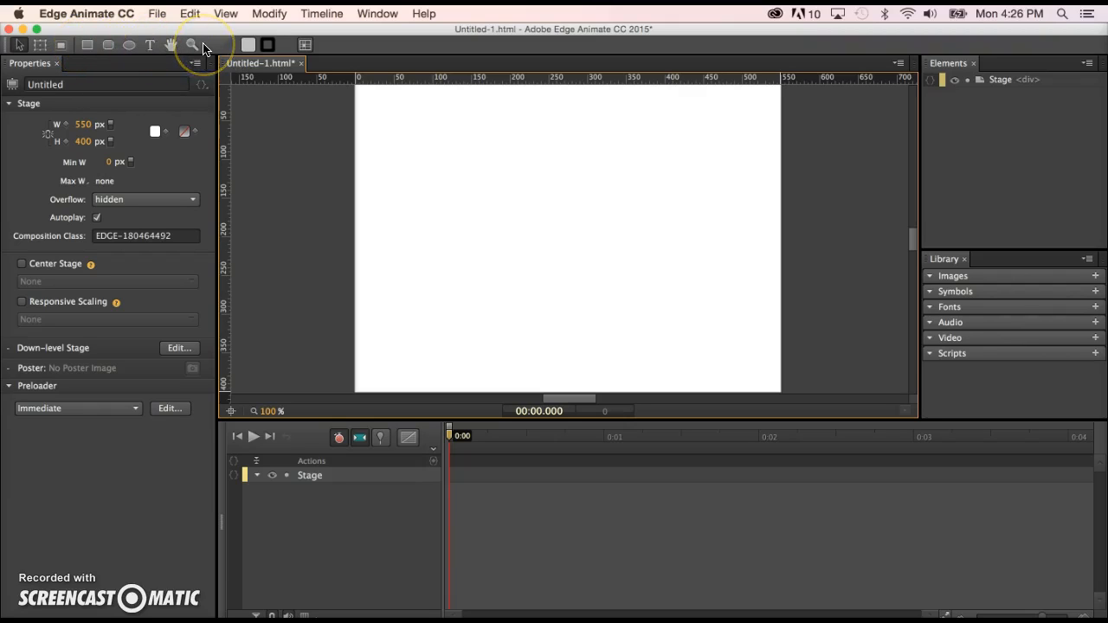
click(86, 46)
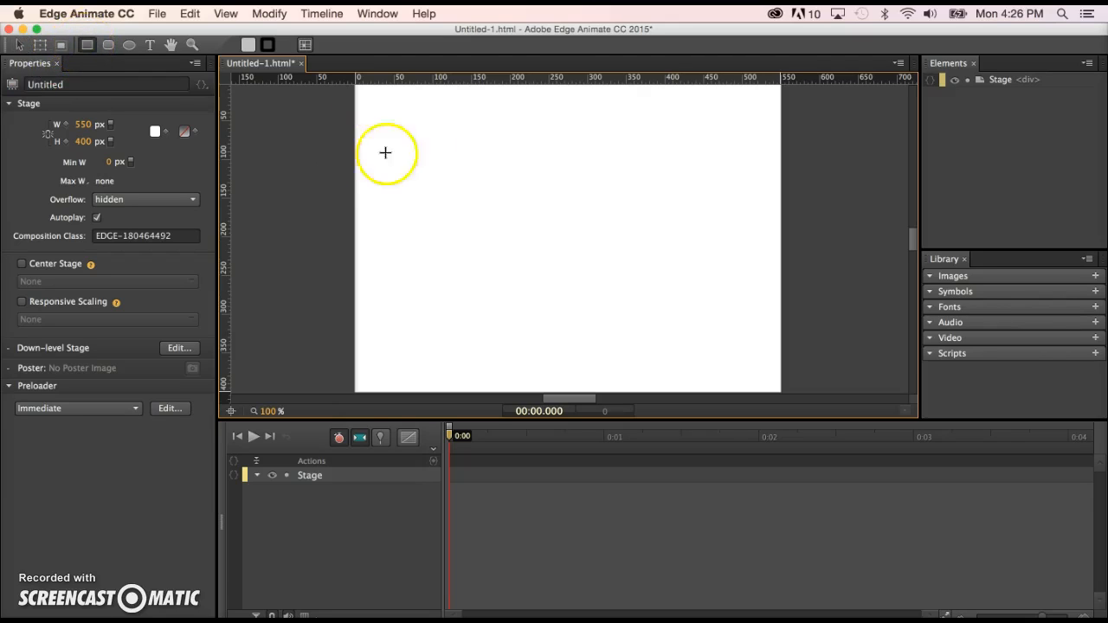
mouse_move(440, 159)
mouse_down()
mouse_move(558, 280)
mouse_move(623, 279)
mouse_up()
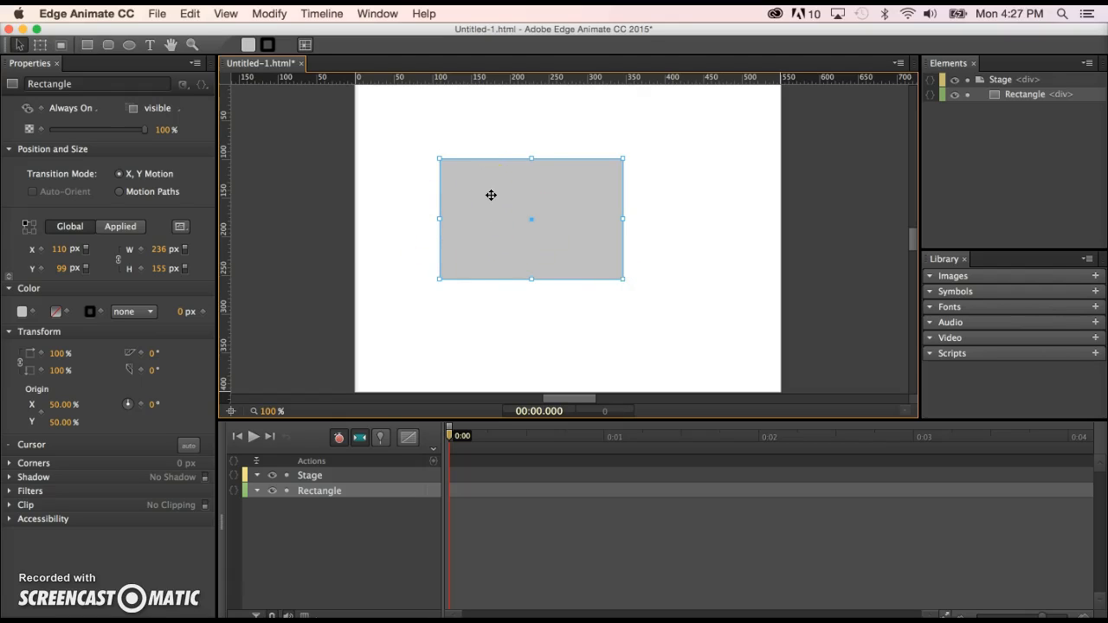
Rename the rectangle element firstRectangle.
double_click(319, 491)
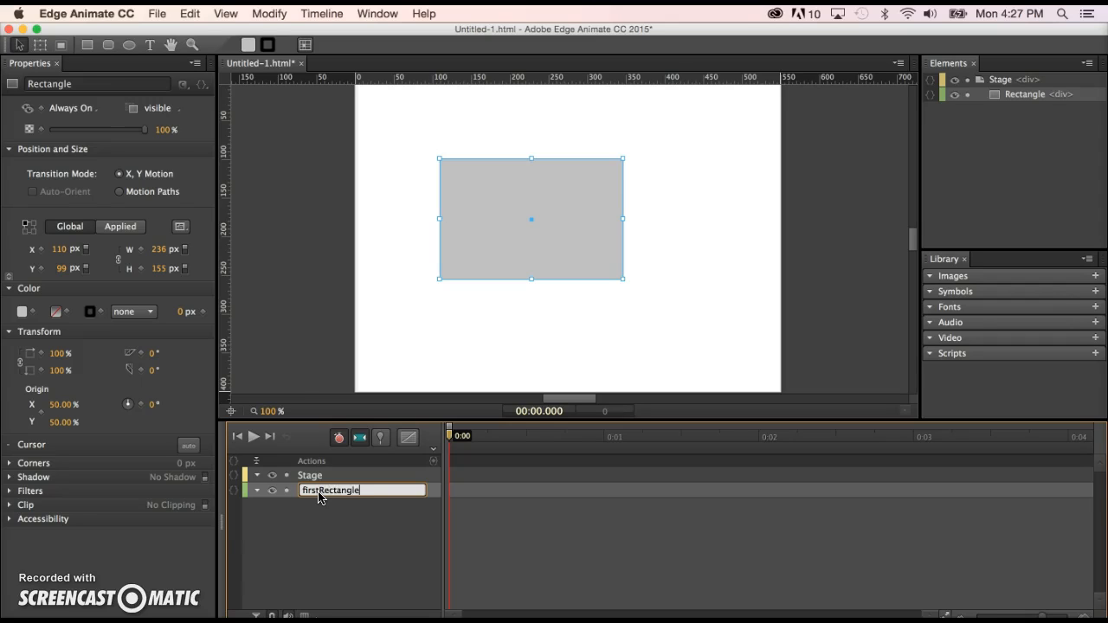
click(297, 304)
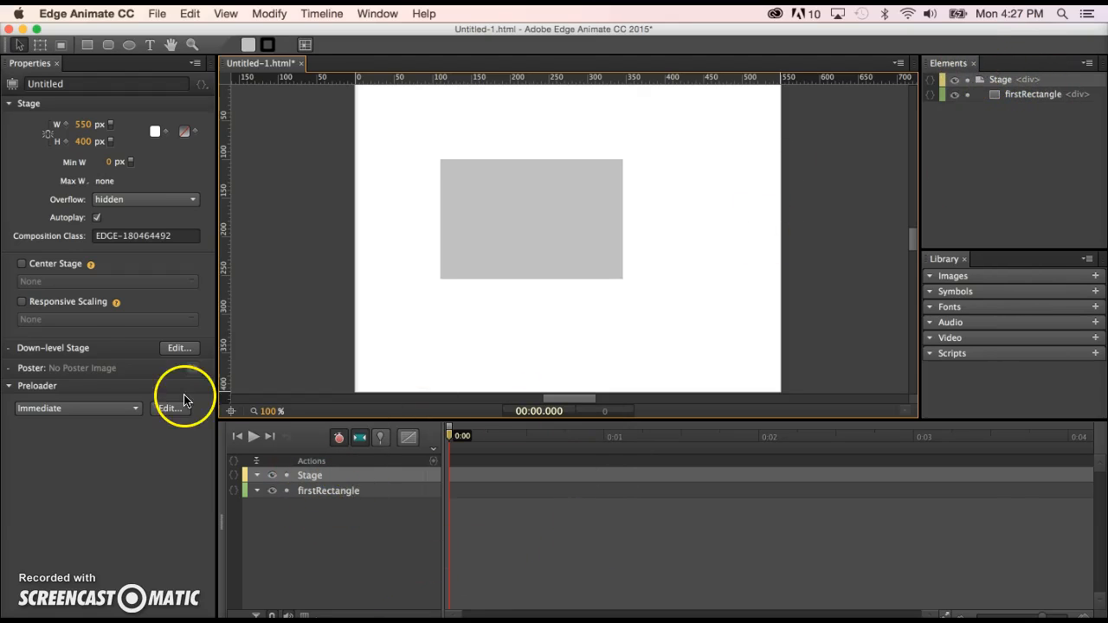
Move firstRectangle on the stage to about X 211, Y 81 px.
click(19, 45)
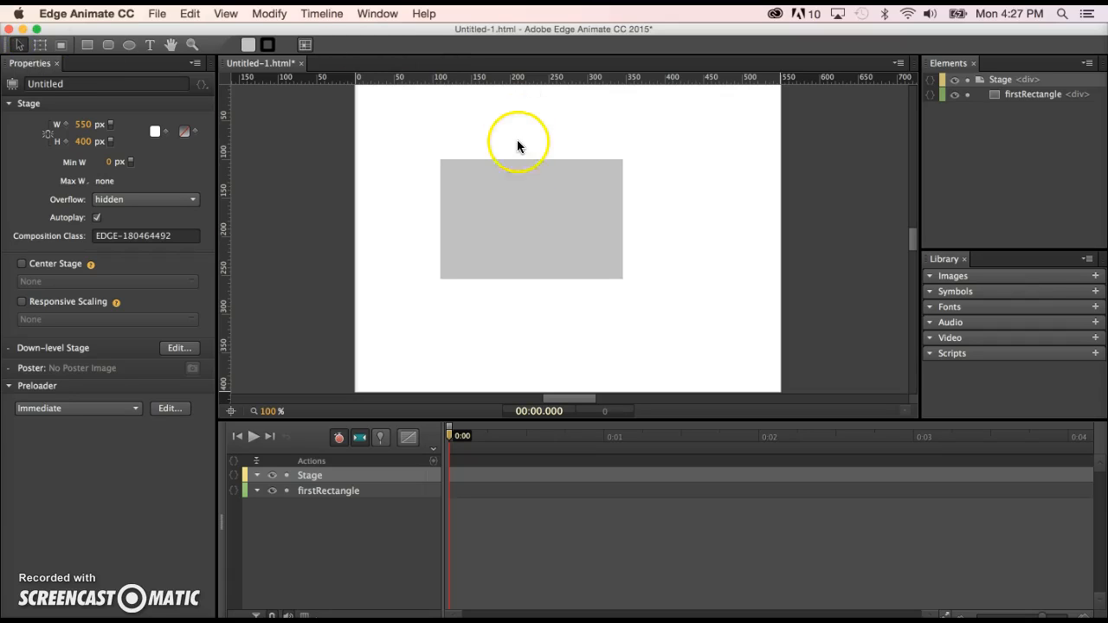
click(519, 213)
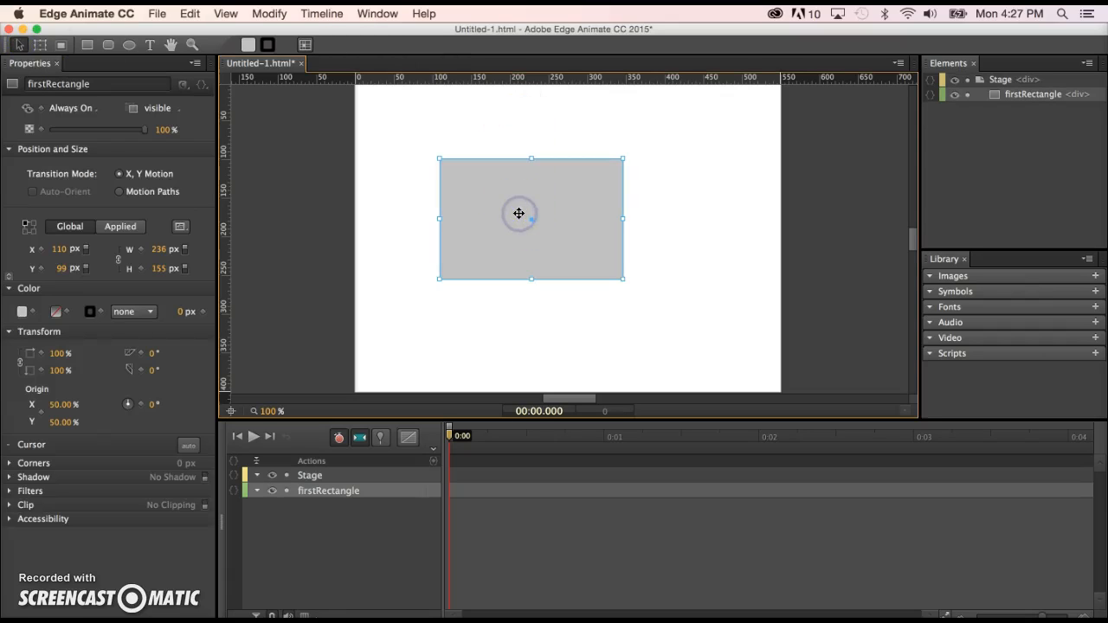
drag(518, 213, 595, 198)
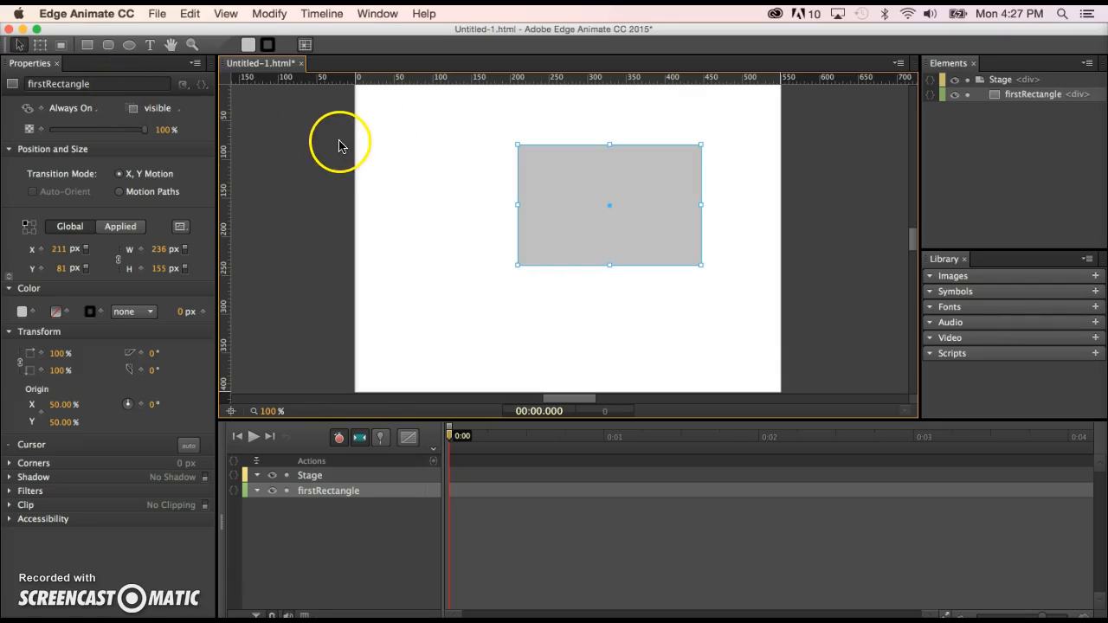
click(413, 170)
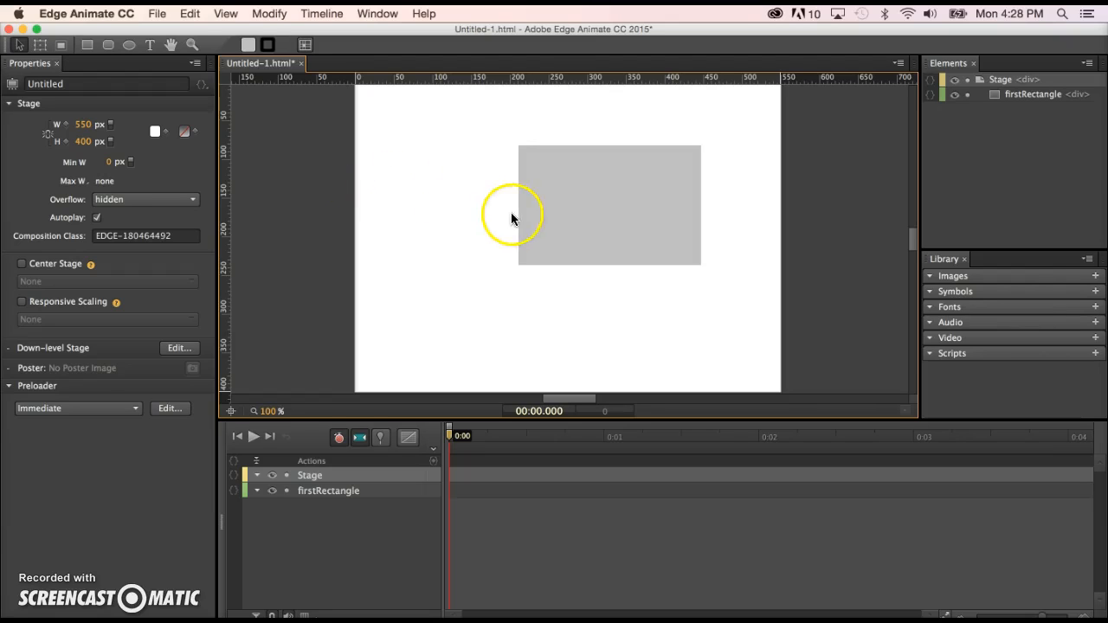
Move firstRectangle to the stage's left edge, about X 0, Y 61 px.
click(594, 221)
drag(626, 219, 464, 202)
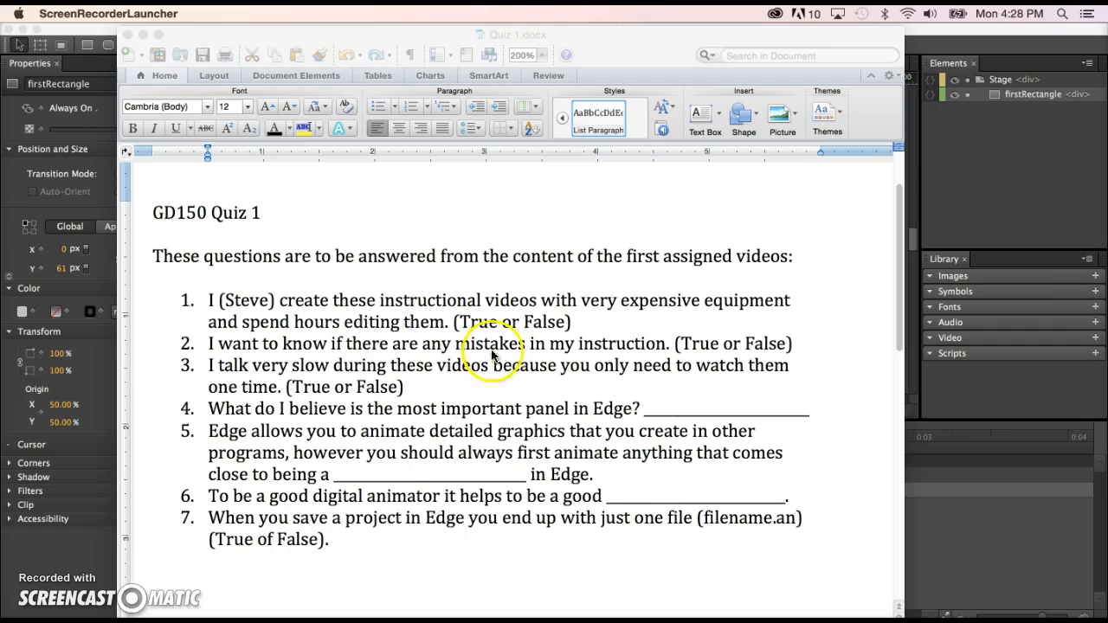
Delete firstRectangle from the stage.
click(476, 385)
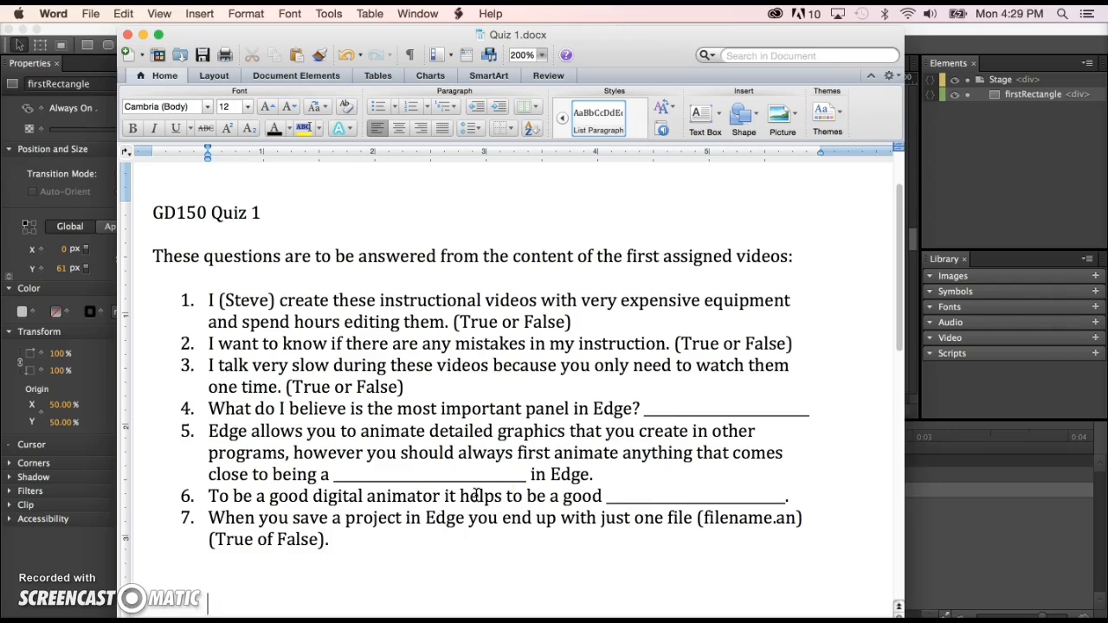
click(983, 521)
click(459, 170)
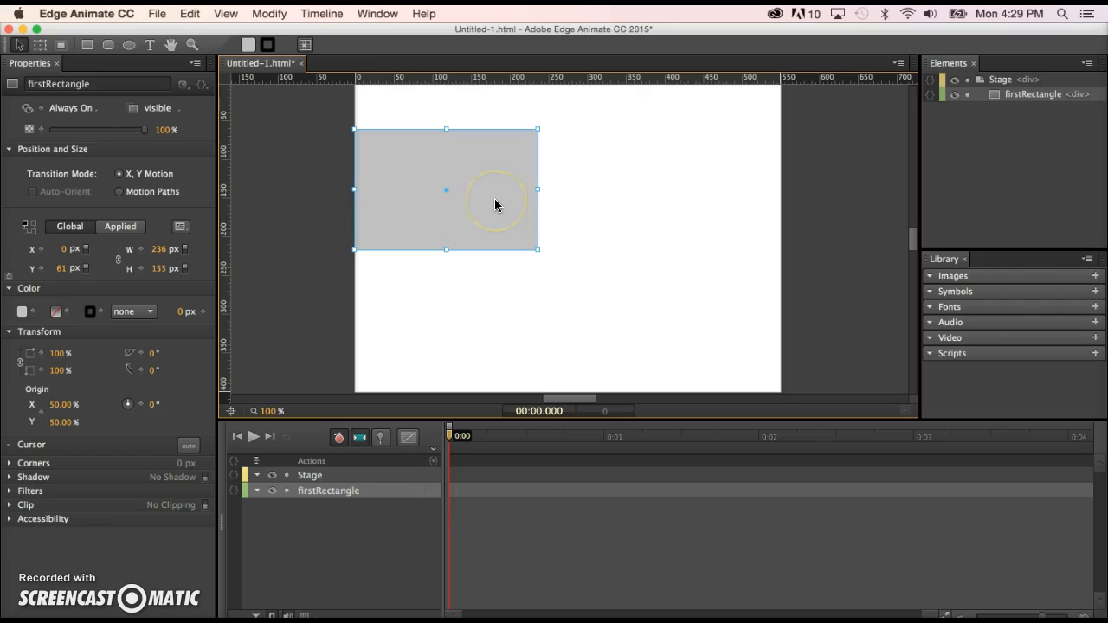
key(Delete)
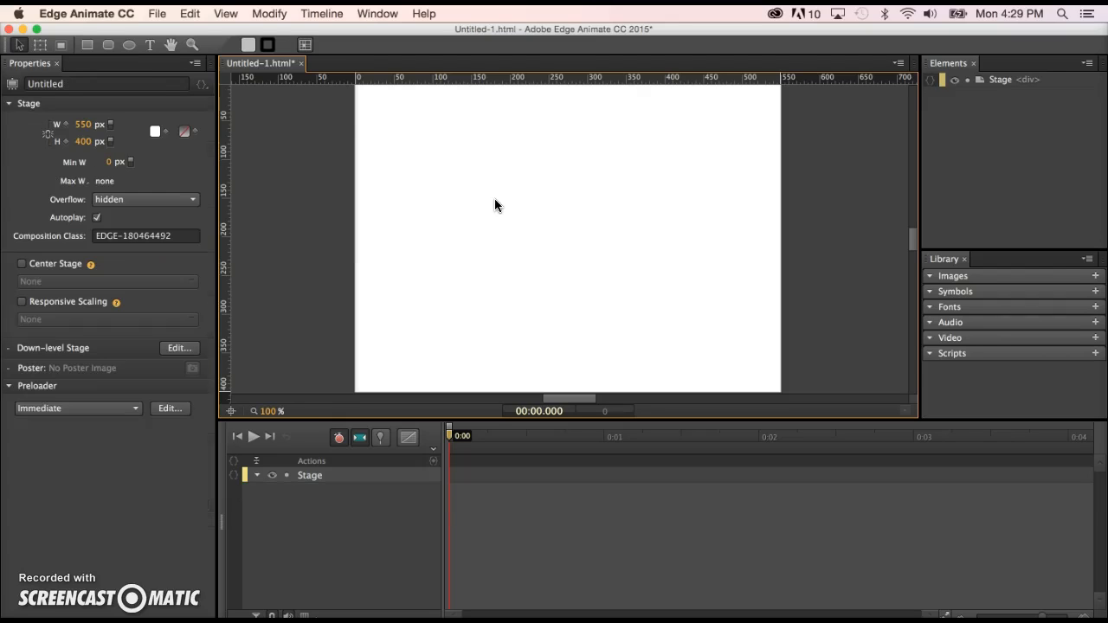
Draw a square about 176 by 176 px on the stage with the Rectangle tool.
click(87, 46)
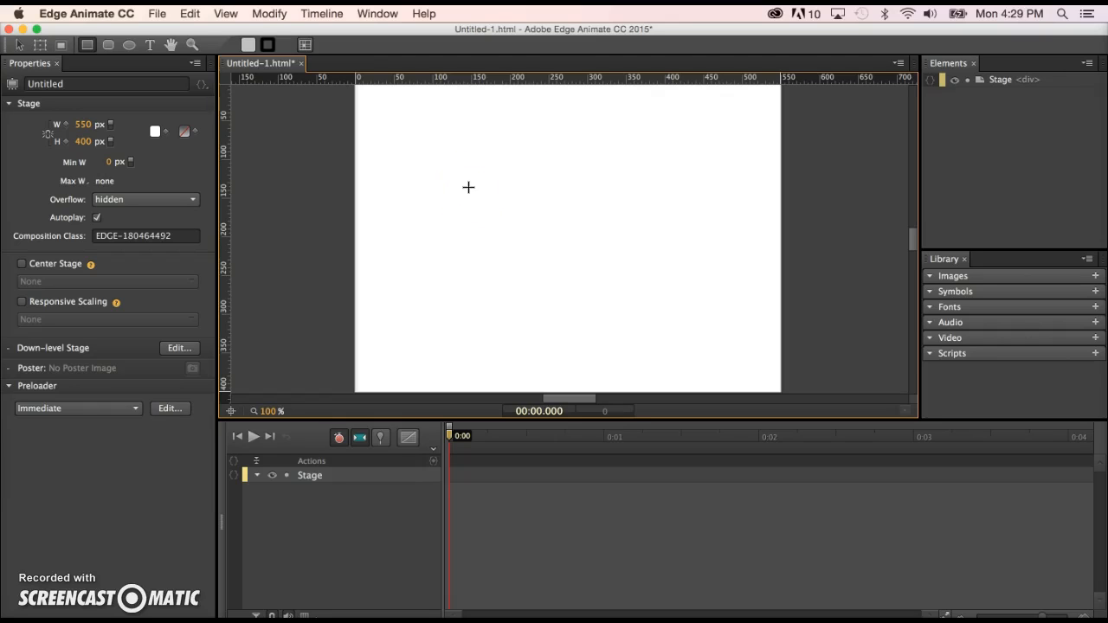
drag(469, 188, 600, 313)
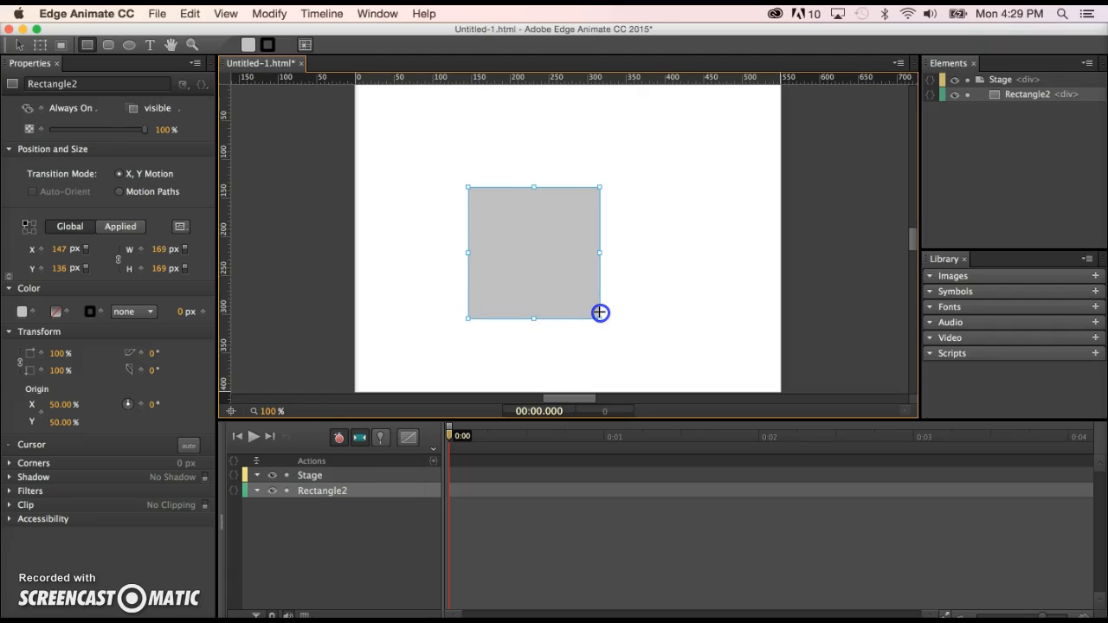
drag(600, 313, 605, 319)
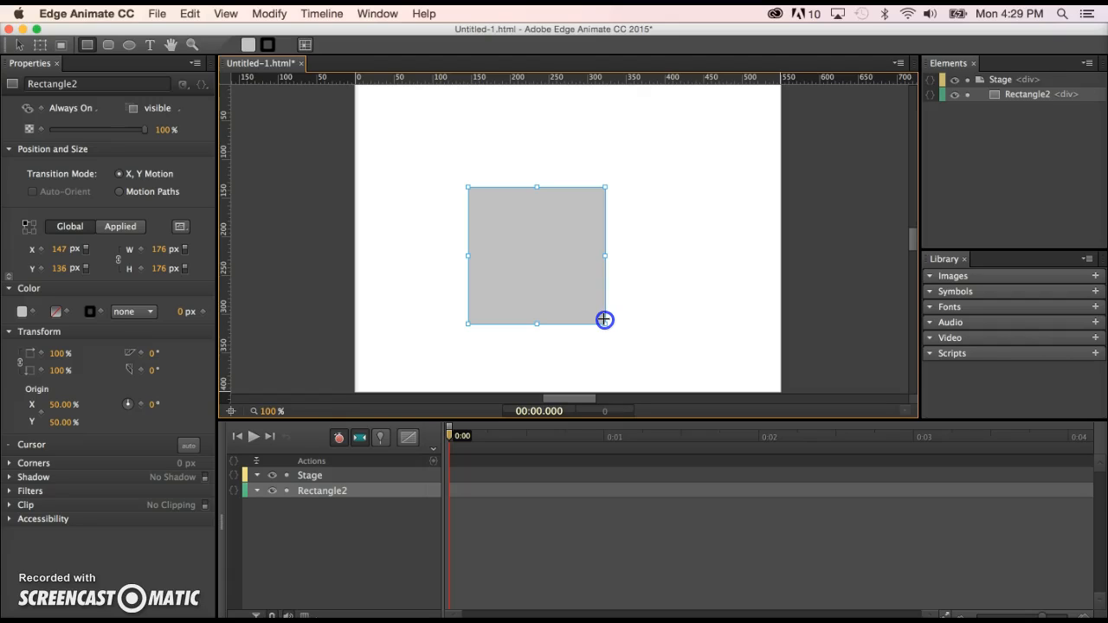
Move the square on the stage to about X 187, Y 104 px.
drag(604, 319, 603, 319)
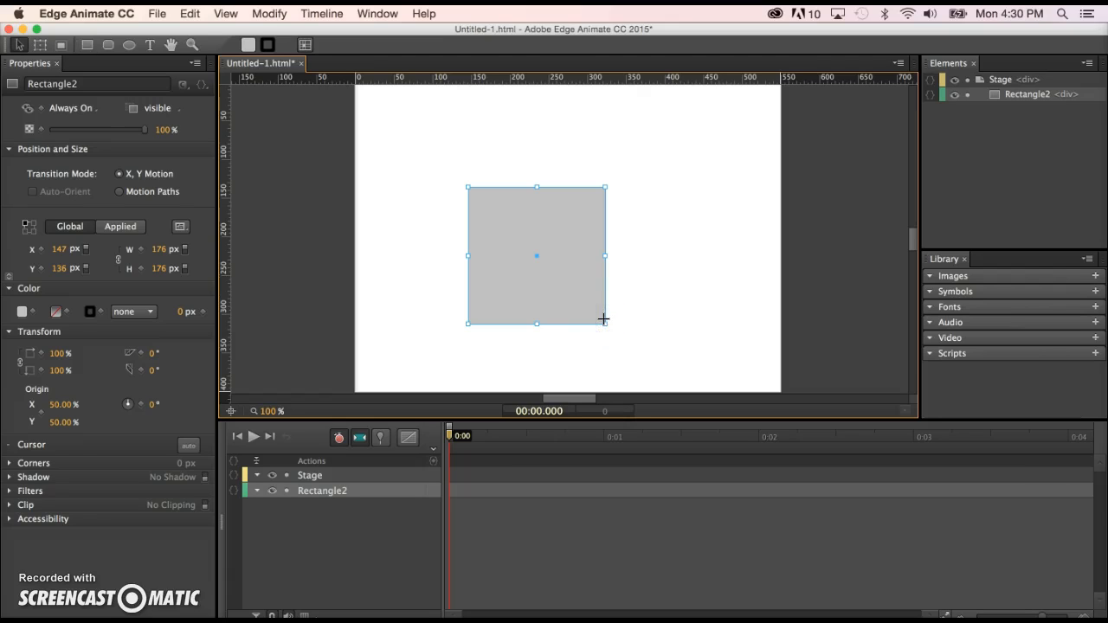
drag(531, 235, 562, 208)
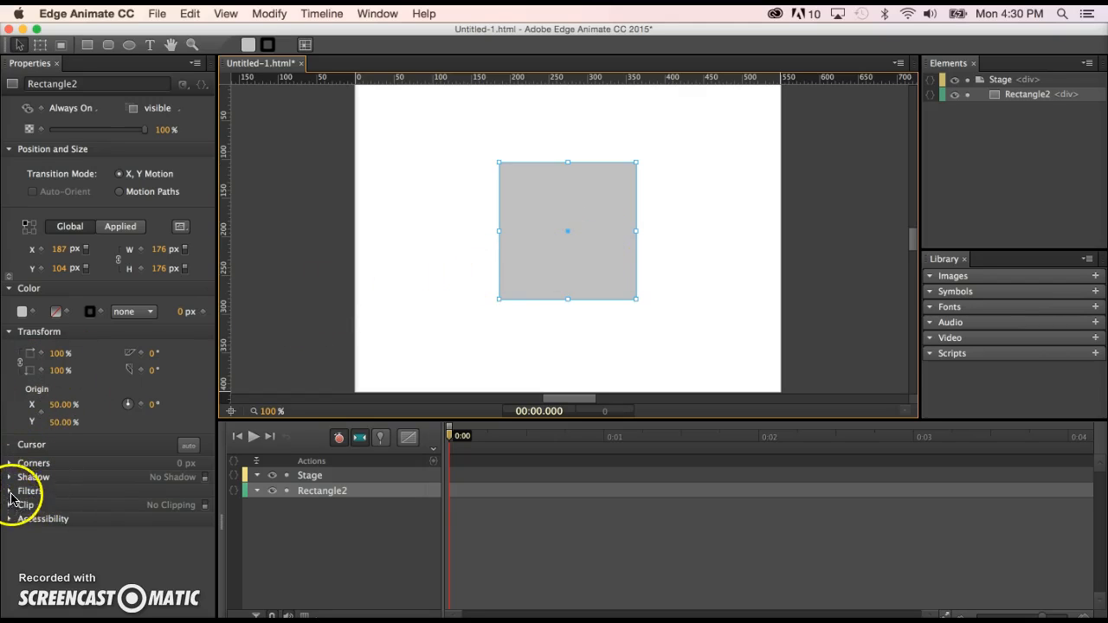
Set the square's corner radius to 50% so it becomes a circle.
click(10, 463)
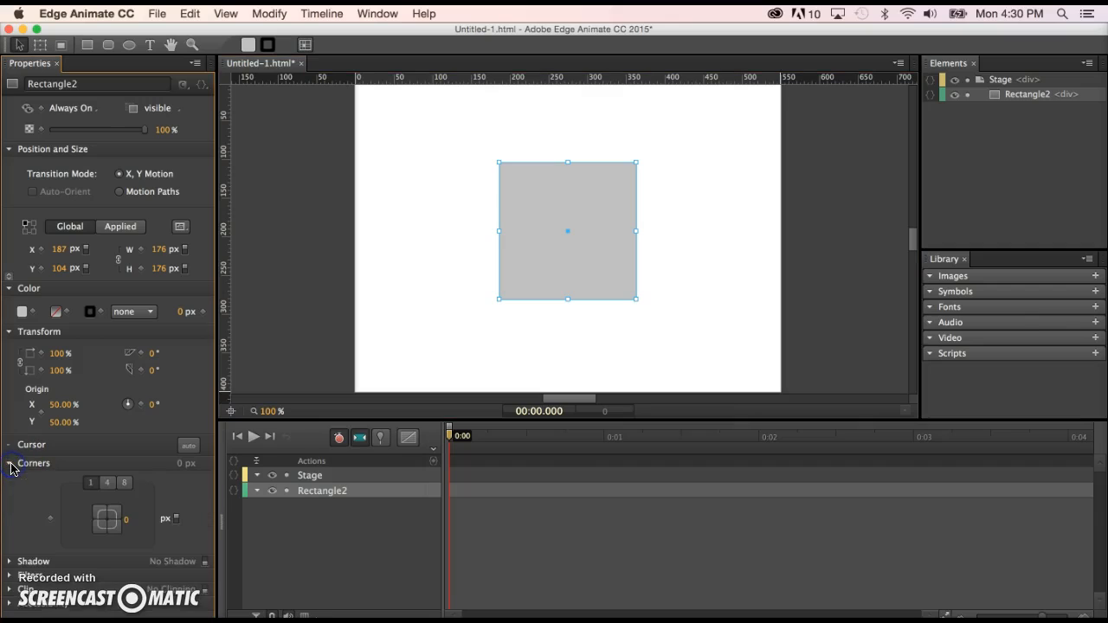
click(176, 523)
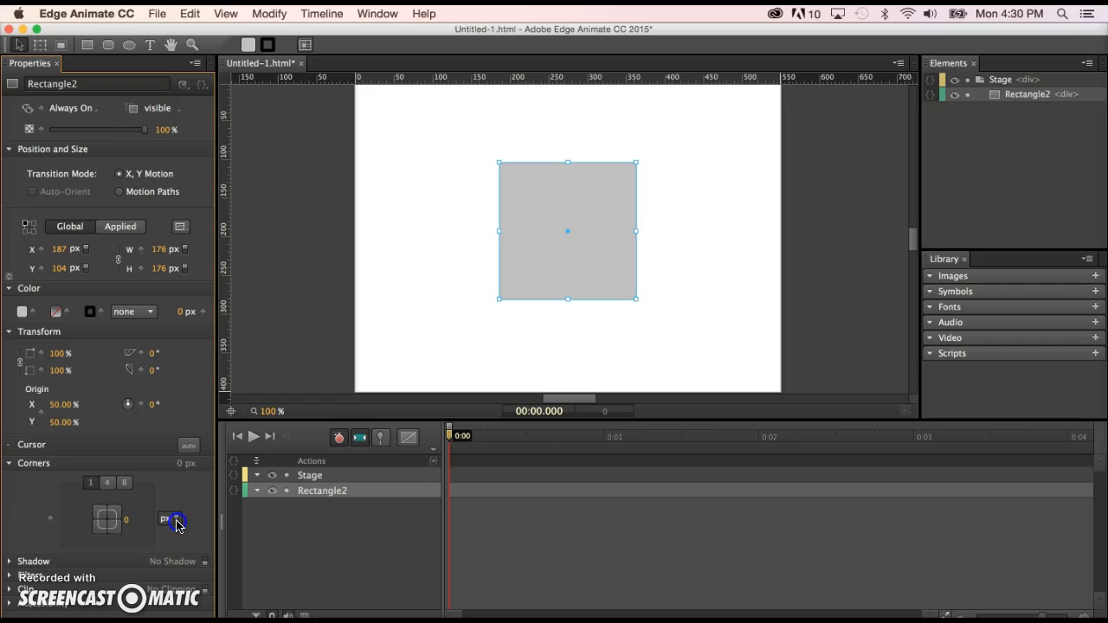
click(131, 522)
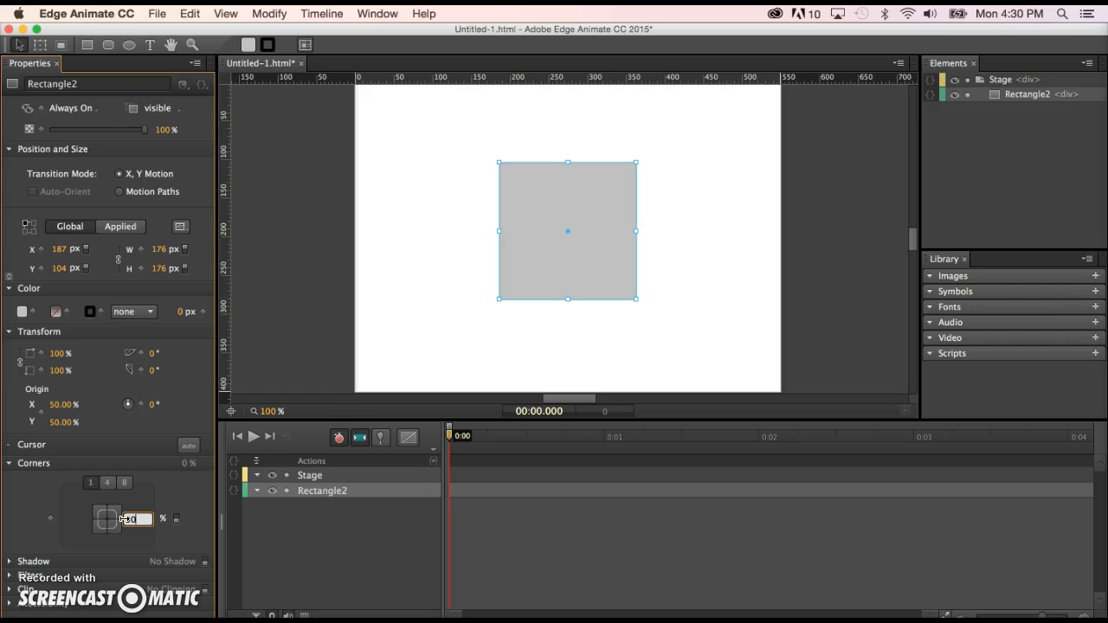
text(50)
key(Return)
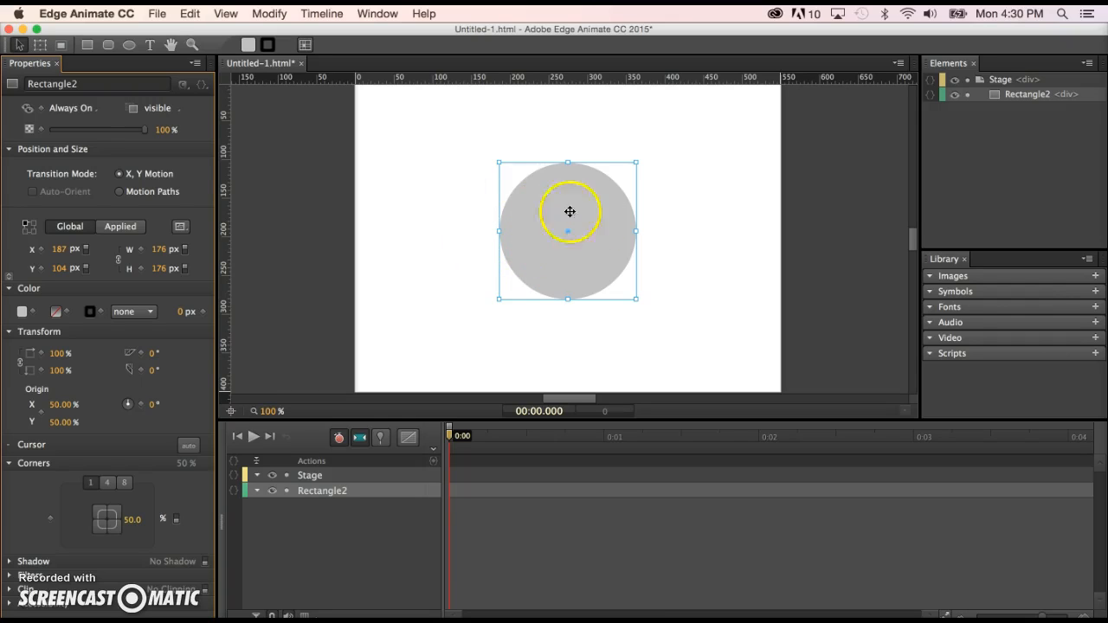
Move the circle to about X 45, Y 47 px, then delete it from the stage.
drag(591, 242, 482, 199)
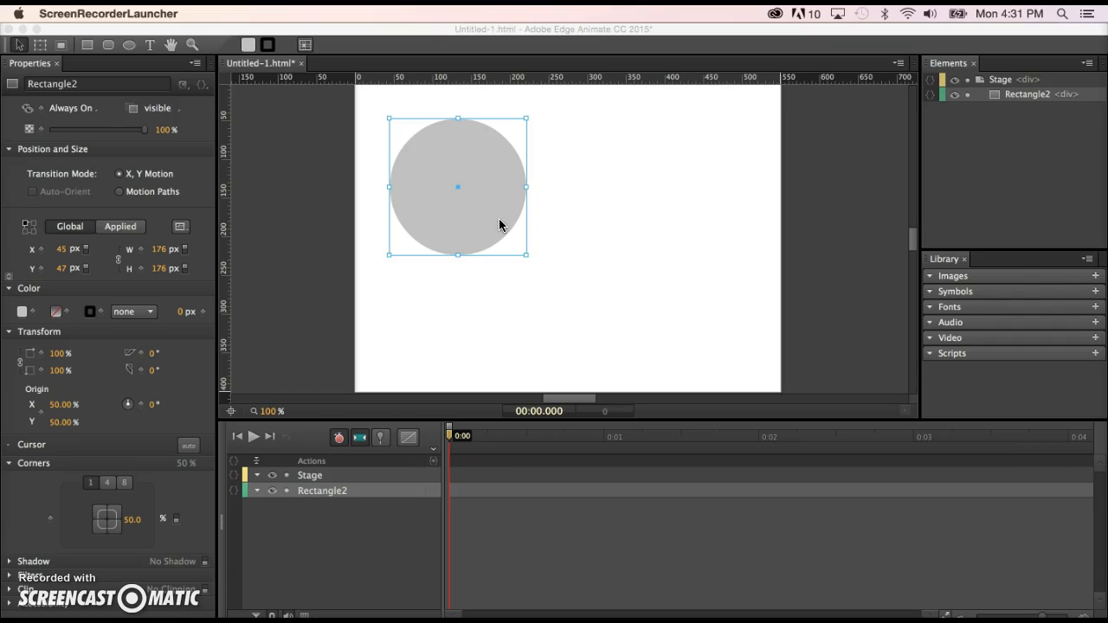
click(675, 201)
click(406, 182)
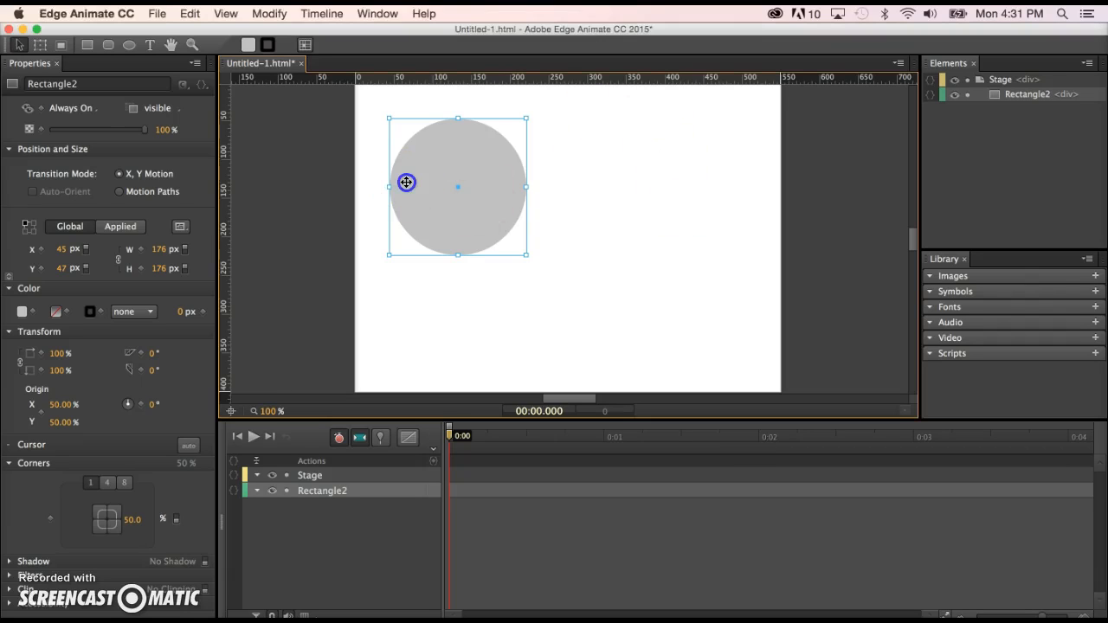
key(Delete)
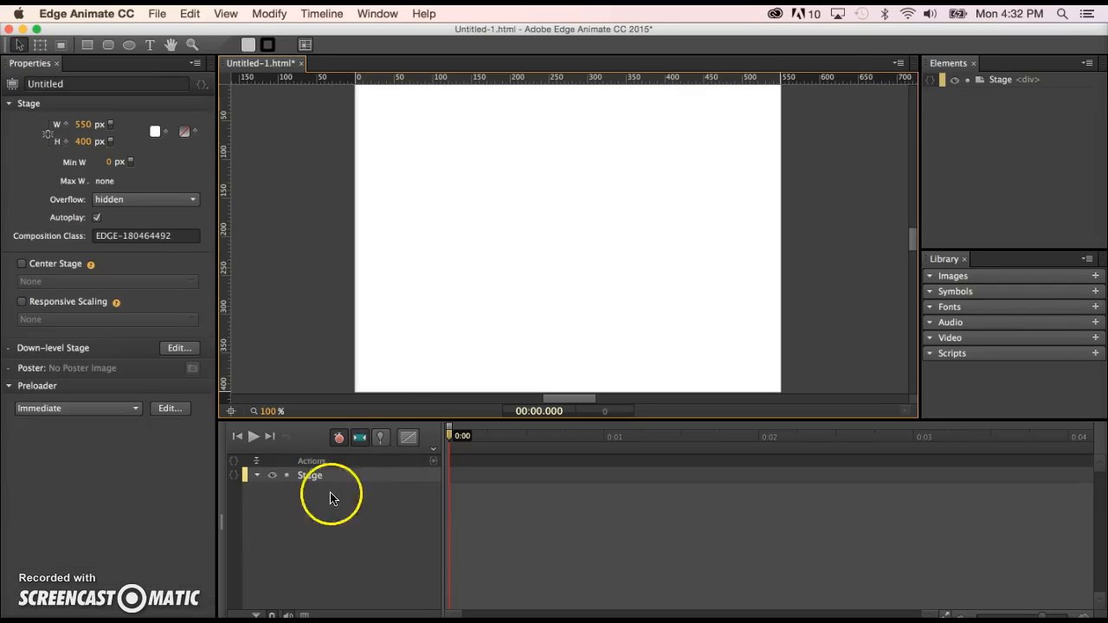
Draw a small rectangle near the stage's upper-left corner with the Rectangle tool.
click(90, 43)
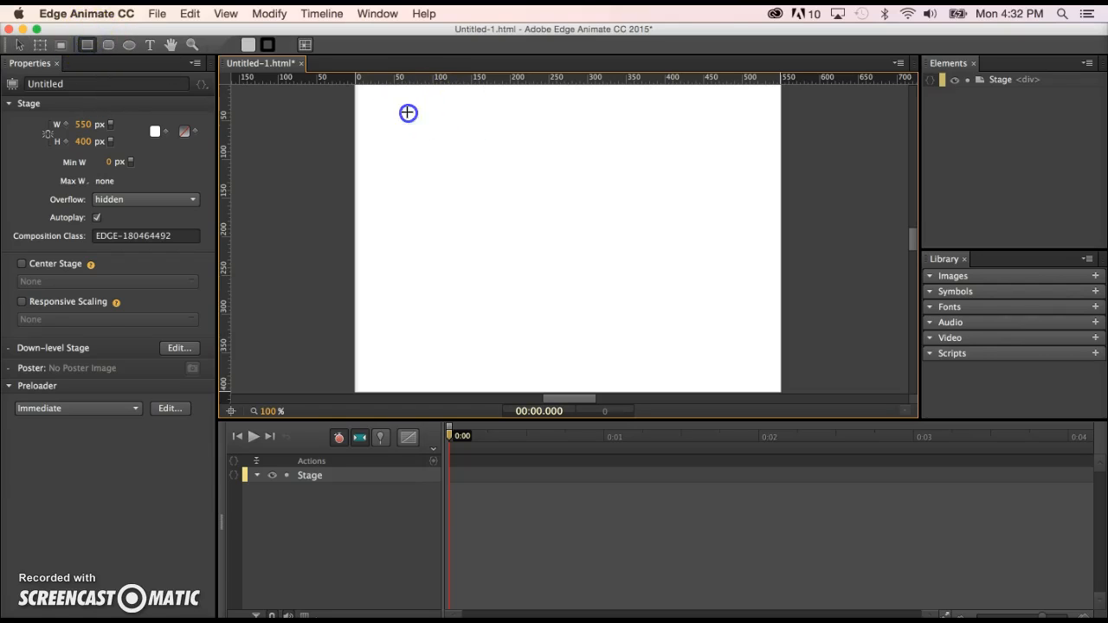
drag(407, 112, 477, 140)
drag(422, 181, 510, 227)
drag(463, 297, 626, 319)
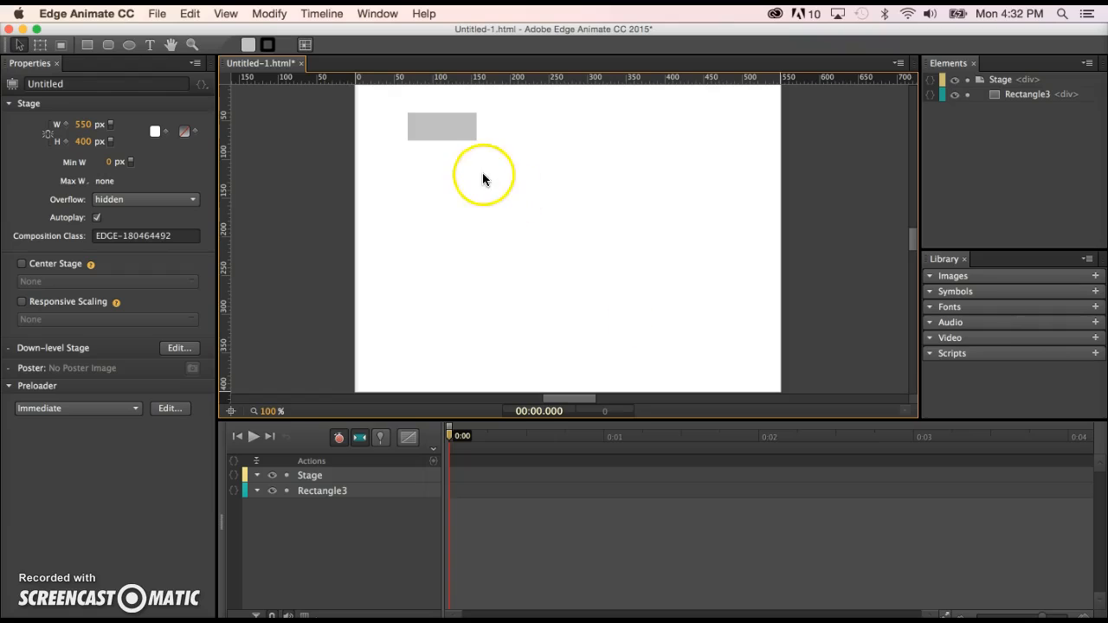
Draw a second rectangle about 151 by 68 px below the first one and deselect it.
click(89, 45)
drag(468, 170, 586, 223)
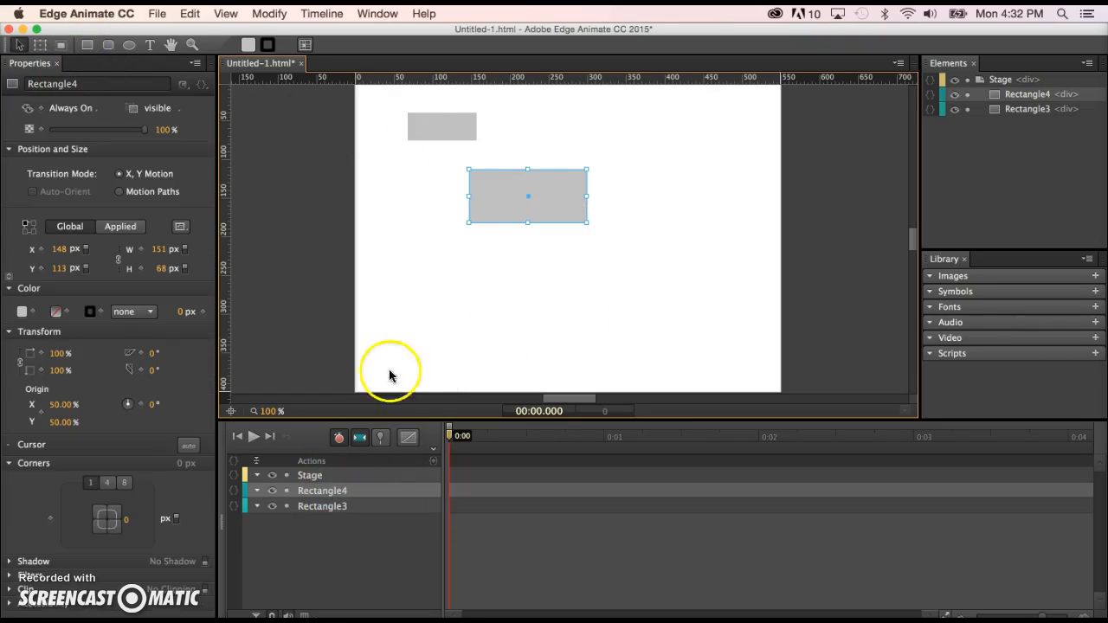
click(497, 287)
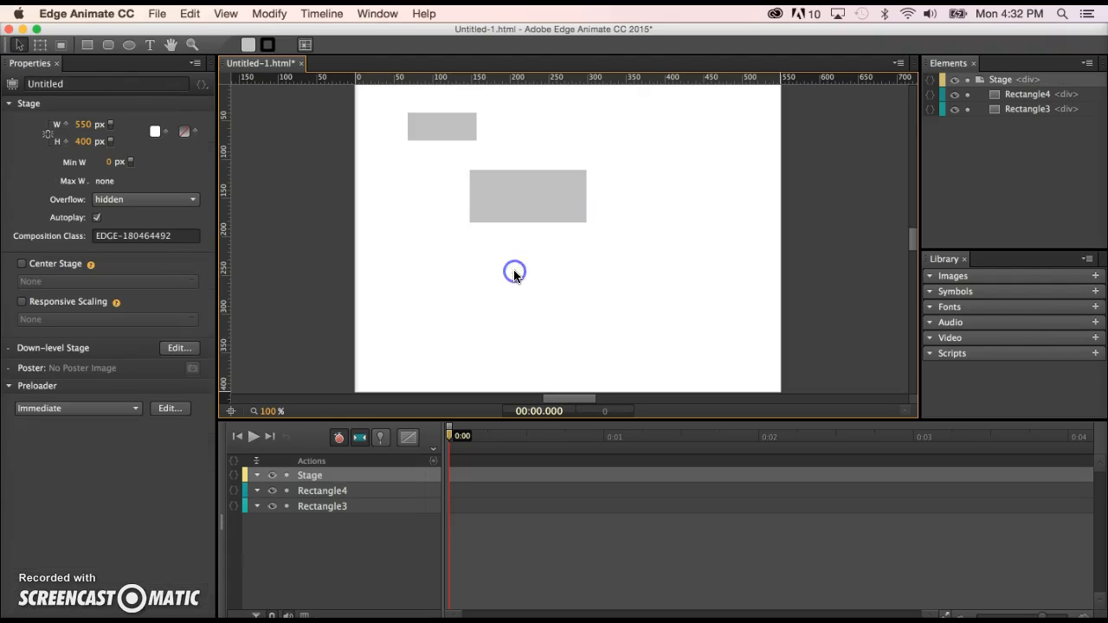
Draw a third rectangle about 210 by 84 px in the lower middle of the stage.
click(87, 45)
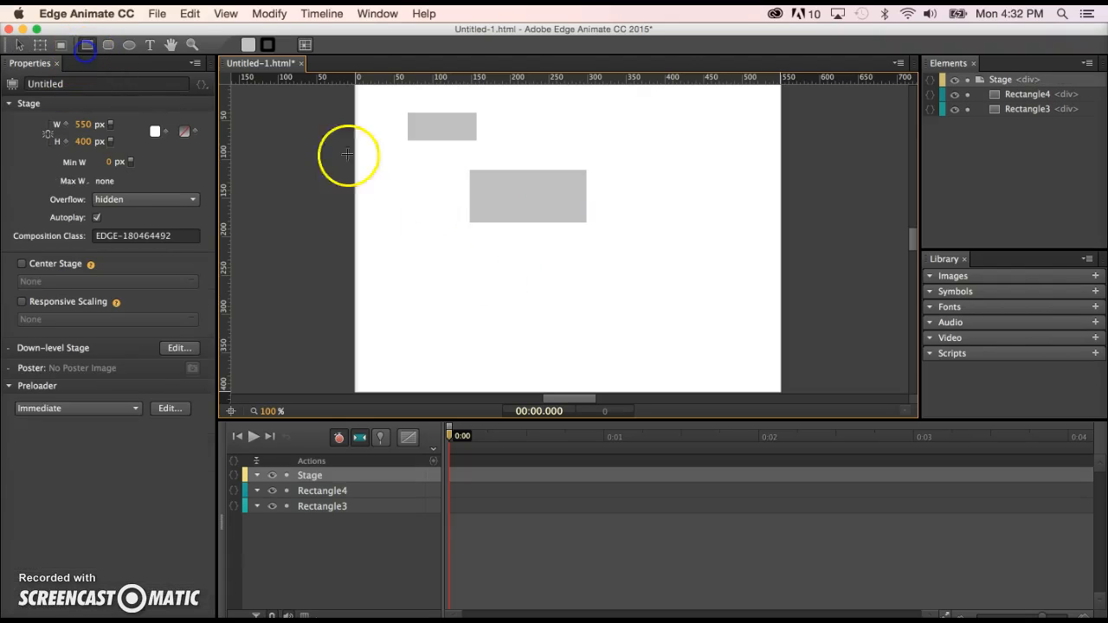
drag(523, 267, 594, 315)
drag(671, 328, 689, 333)
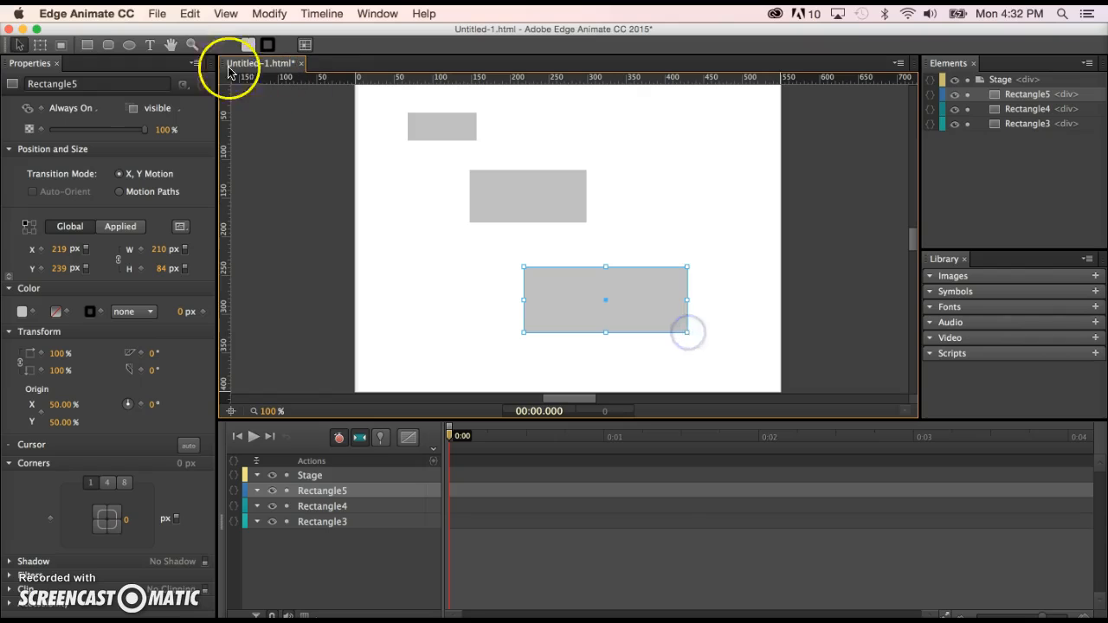
Move the third rectangle to about X 32, Y 260 px, then delete it.
click(19, 44)
click(460, 279)
drag(675, 307, 533, 326)
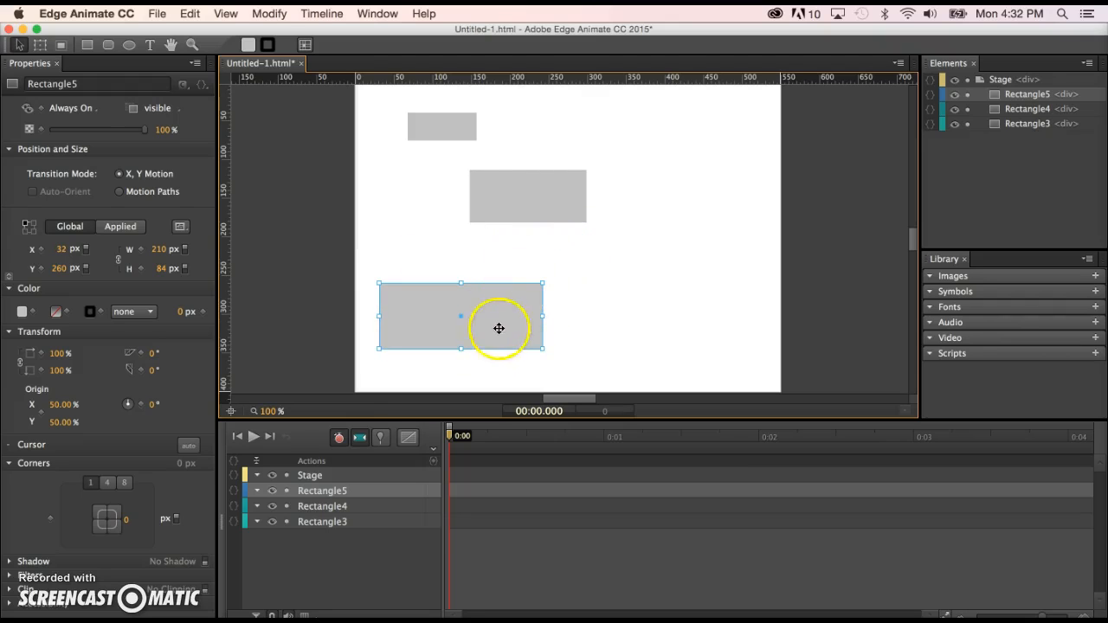
key(Delete)
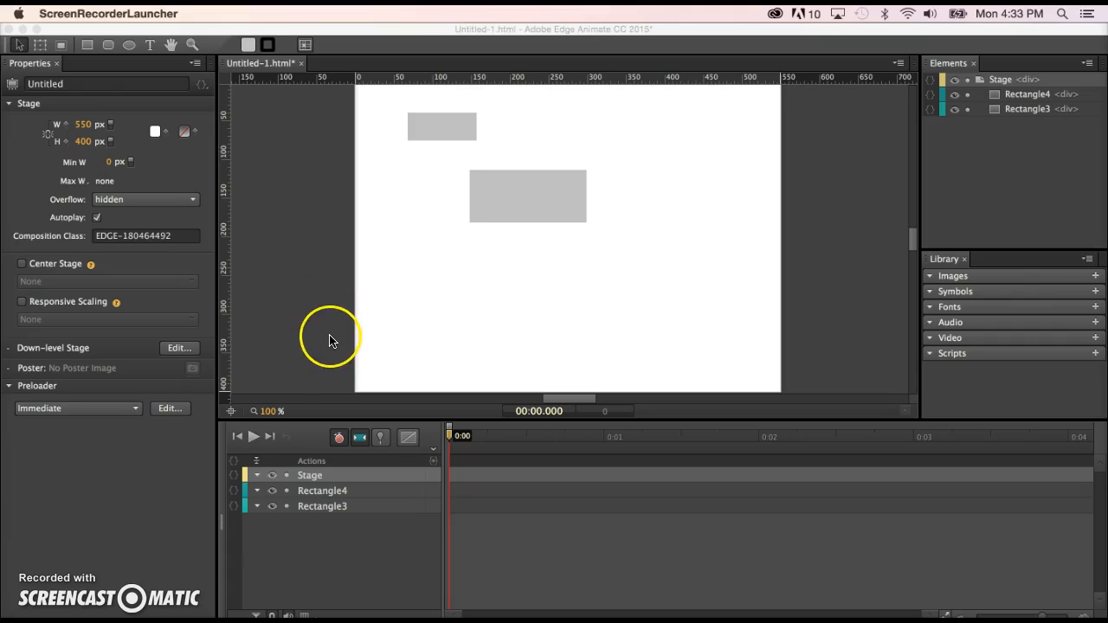
Select both remaining rectangles with a marquee and delete them.
click(569, 123)
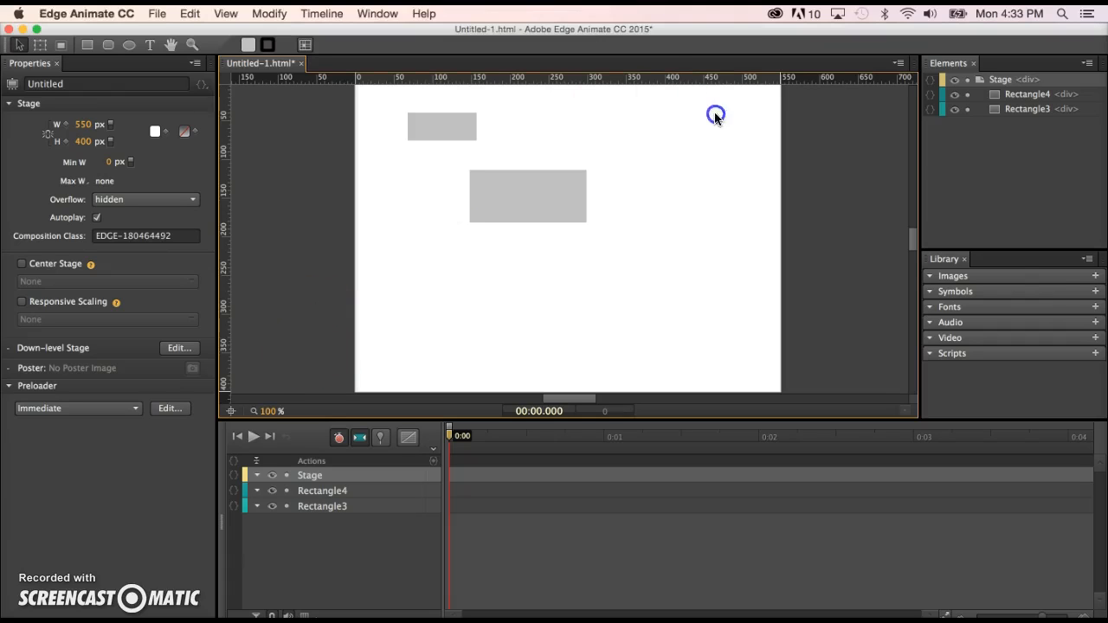
drag(316, 262, 695, 95)
key(Delete)
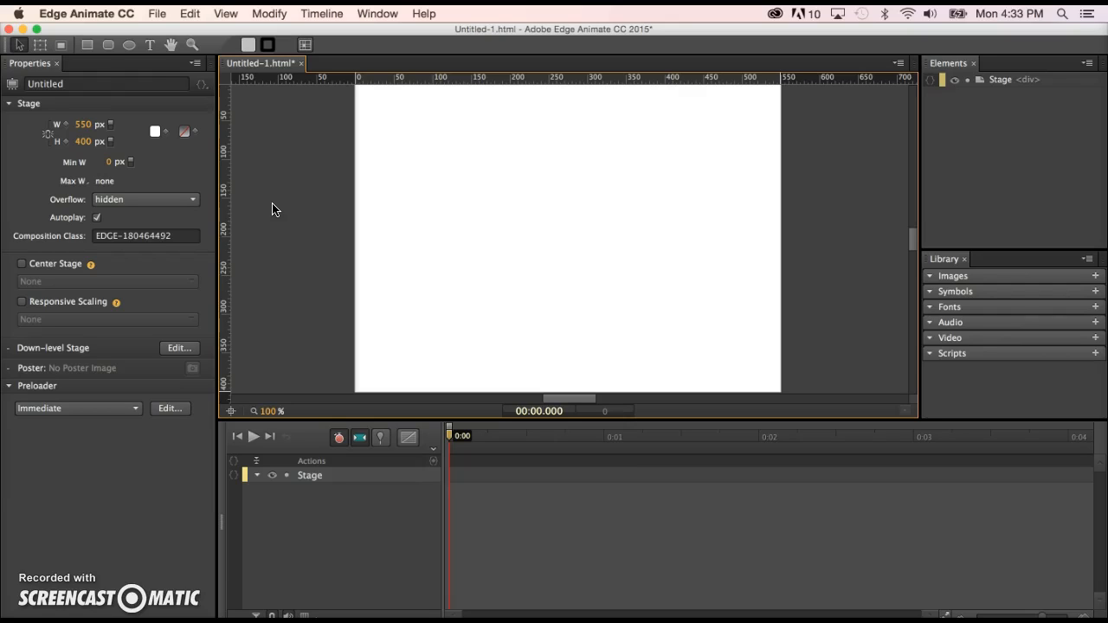
Draw a tall rectangle about 62 by 207 px against the stage's left edge.
click(169, 141)
click(87, 44)
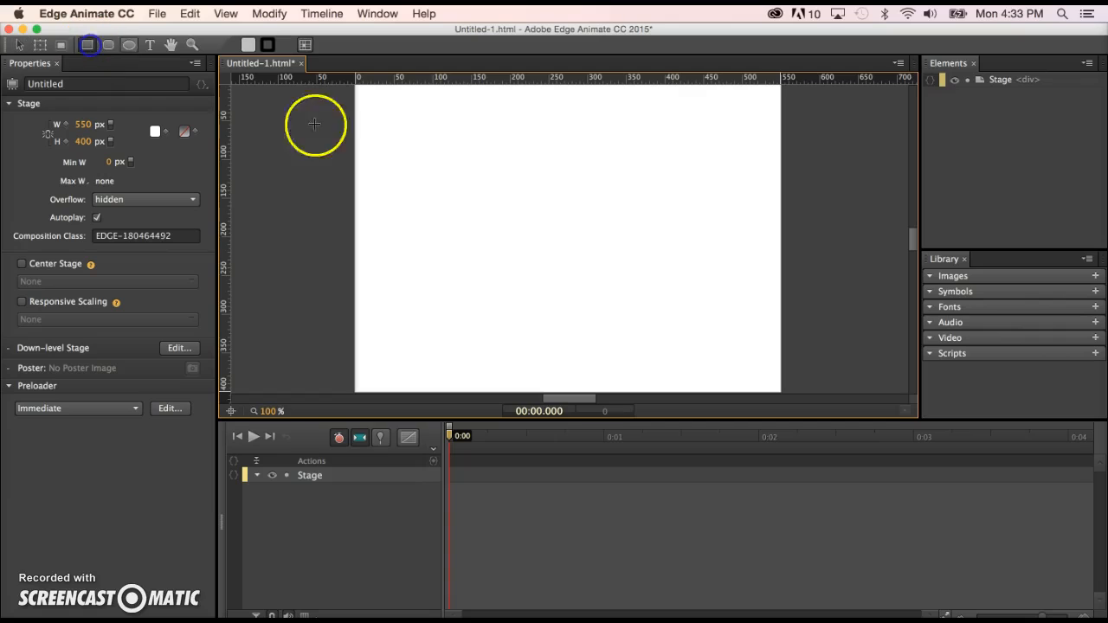
drag(355, 149, 403, 309)
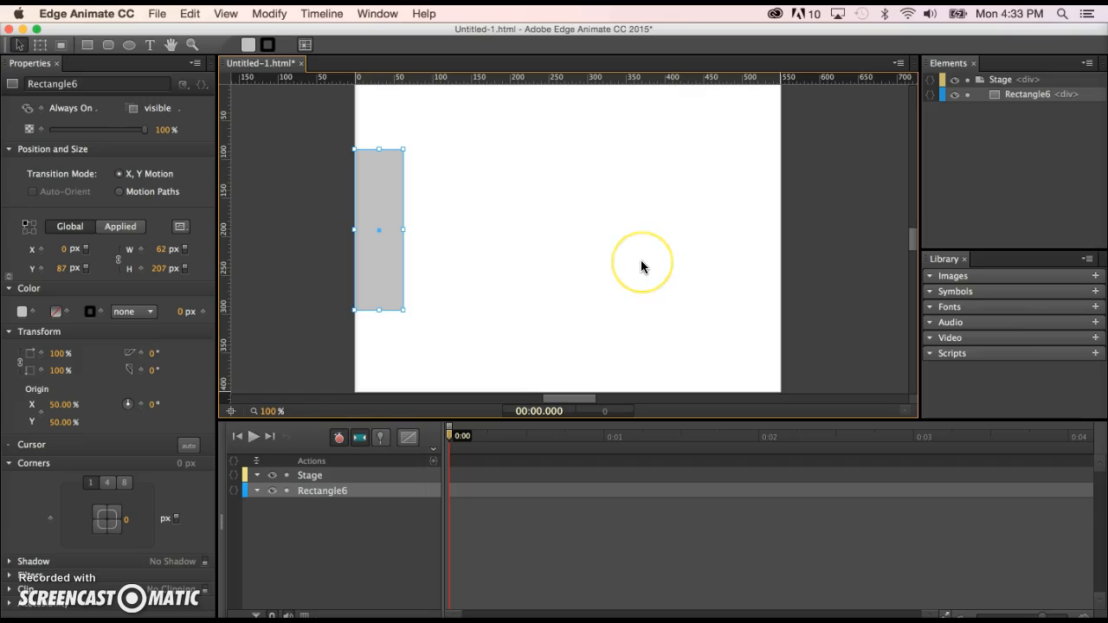
click(386, 330)
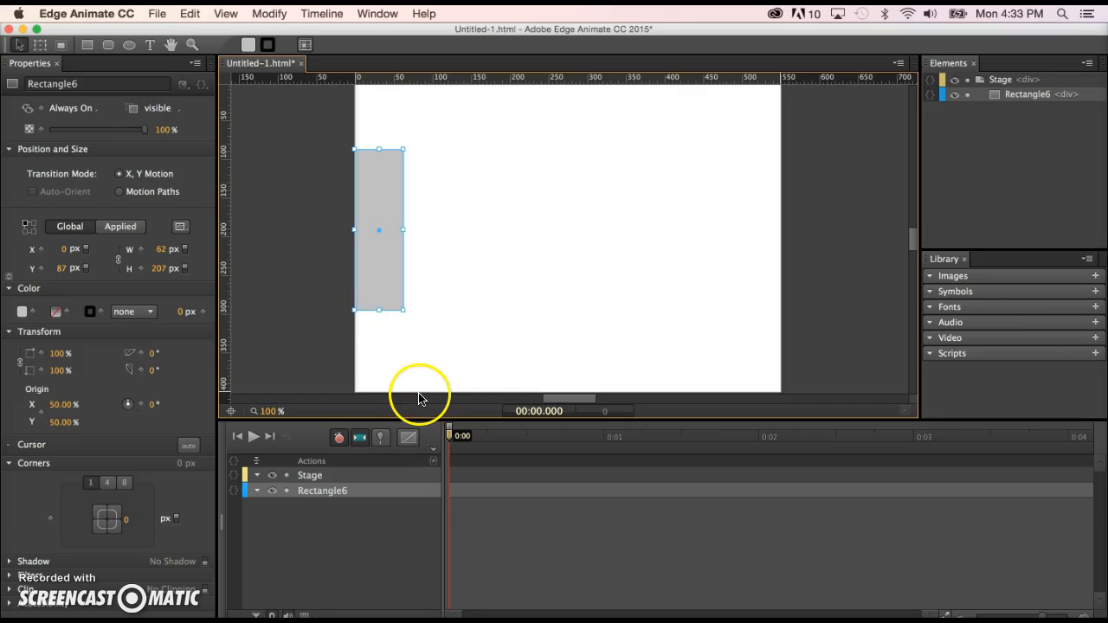
drag(448, 437, 431, 460)
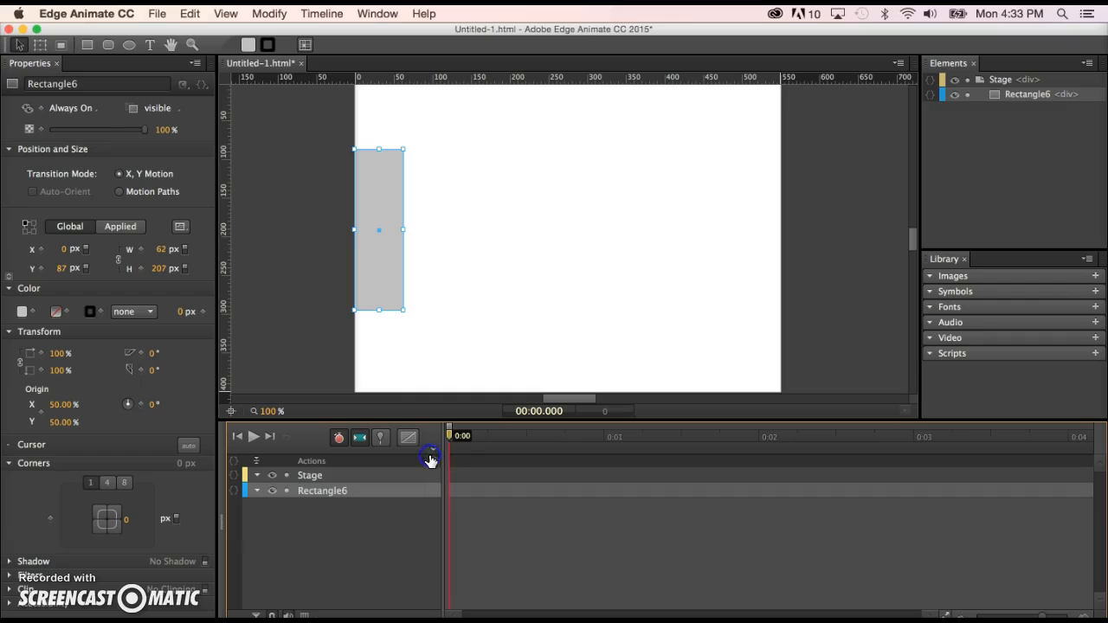
Turn off Auto-Keyframe Mode on the timeline while keeping Auto-Transition Mode on.
click(361, 439)
click(337, 438)
click(339, 440)
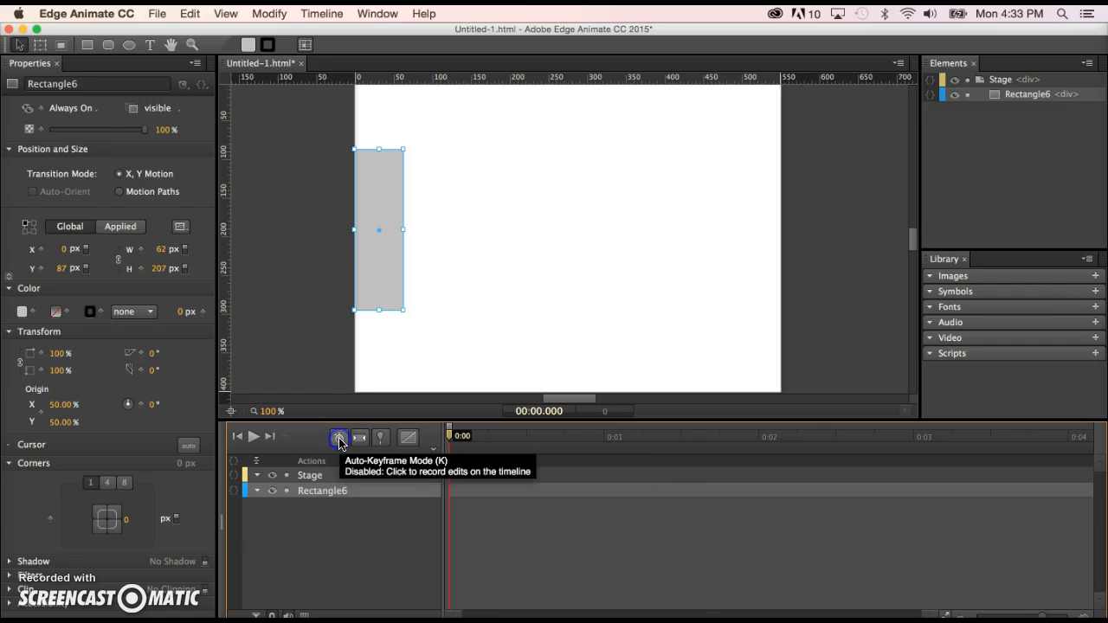
click(360, 439)
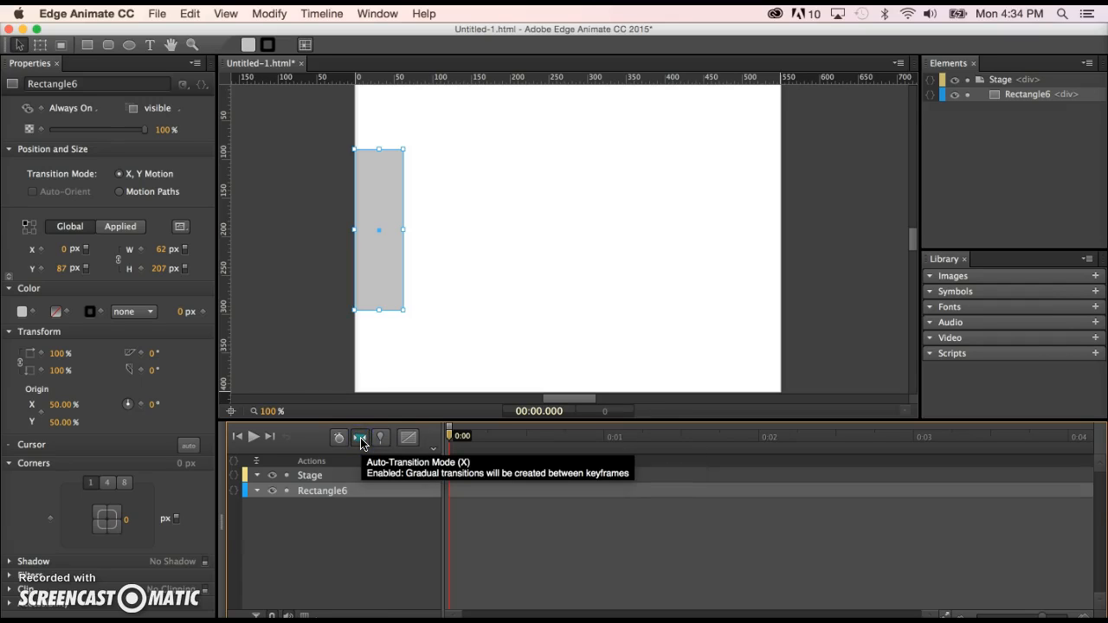
Add keyframes for the rectangle's Left position at 0:00 and at 0:02 on the timeline.
click(47, 252)
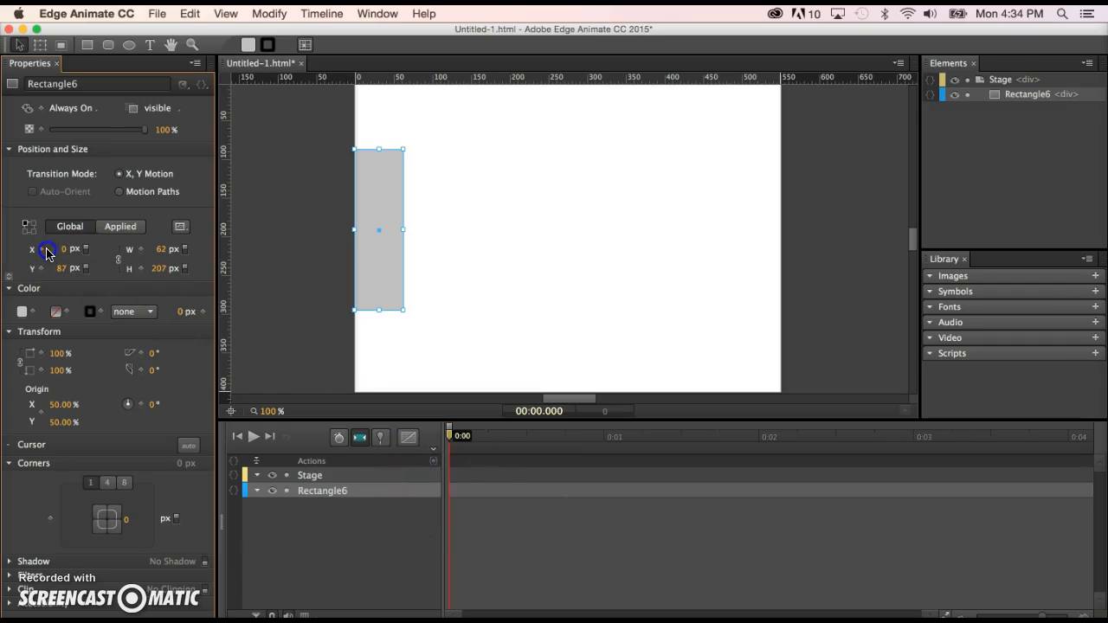
click(46, 249)
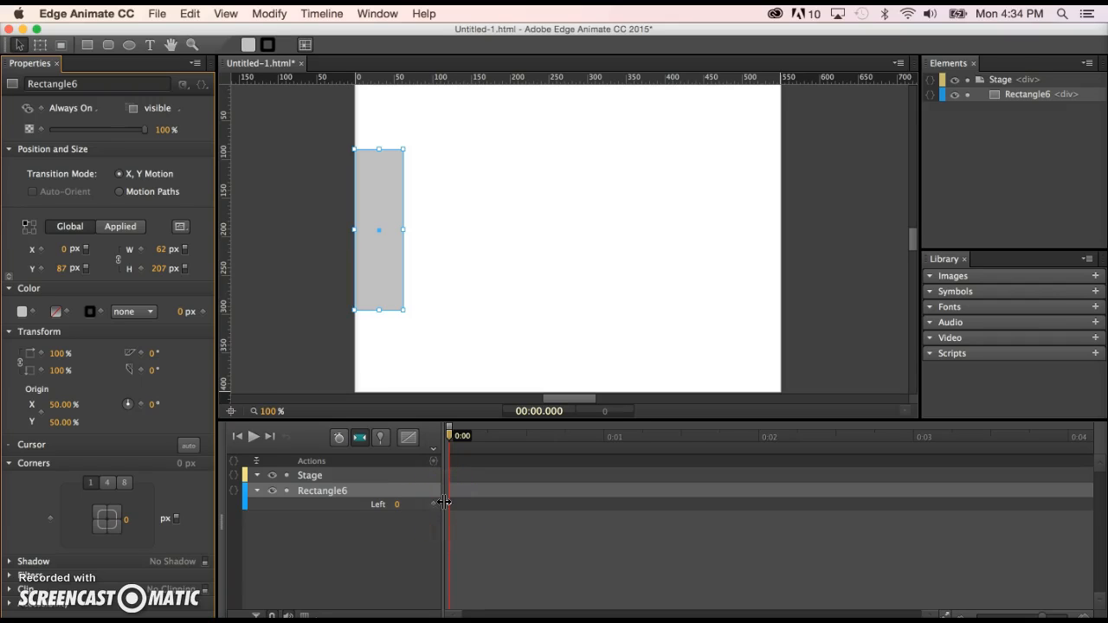
click(386, 505)
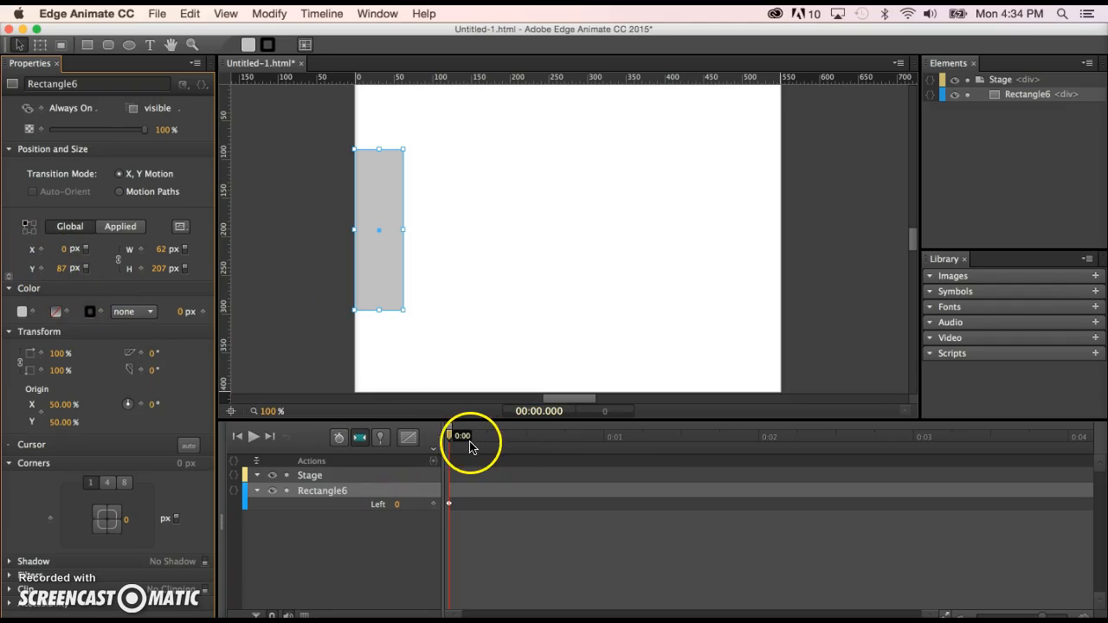
drag(450, 436, 760, 450)
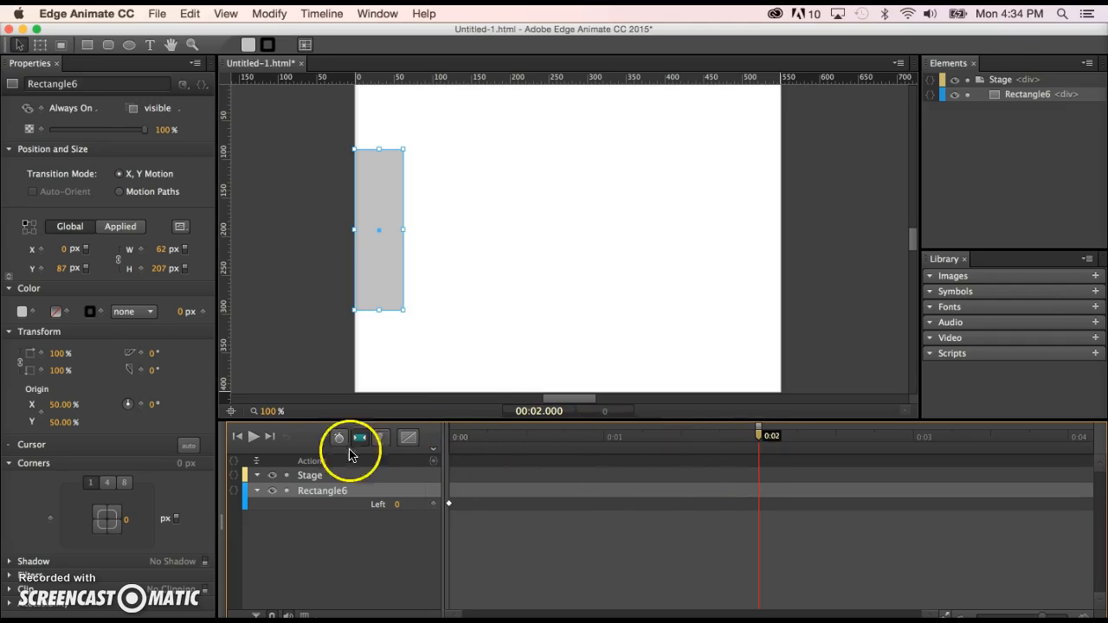
click(39, 251)
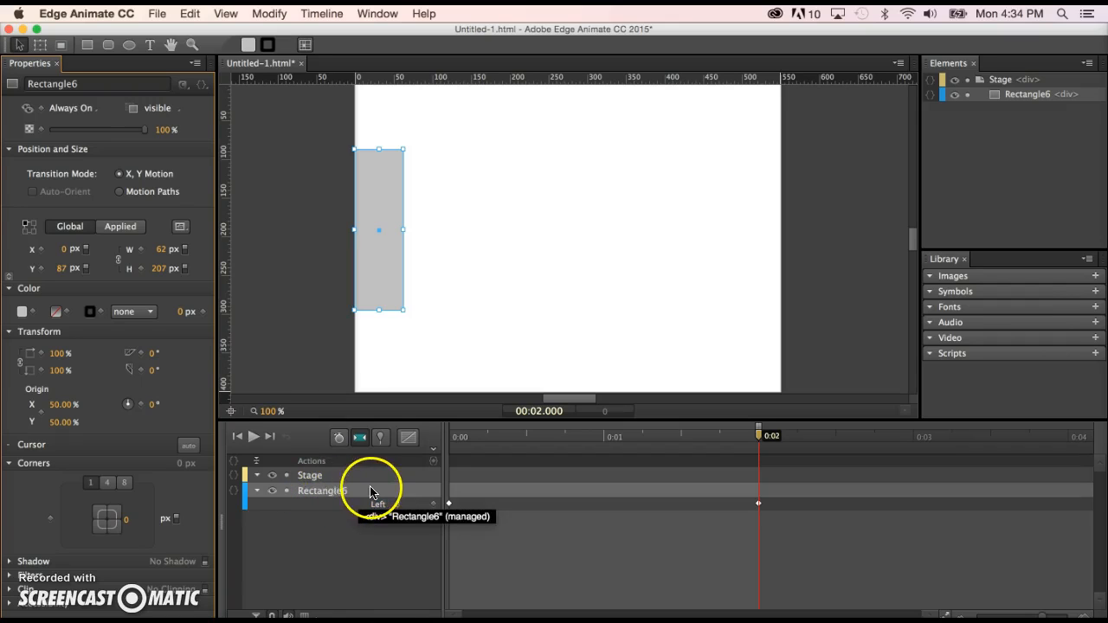
Rename Rectangle6 as rectangle in the timeline.
double_click(328, 492)
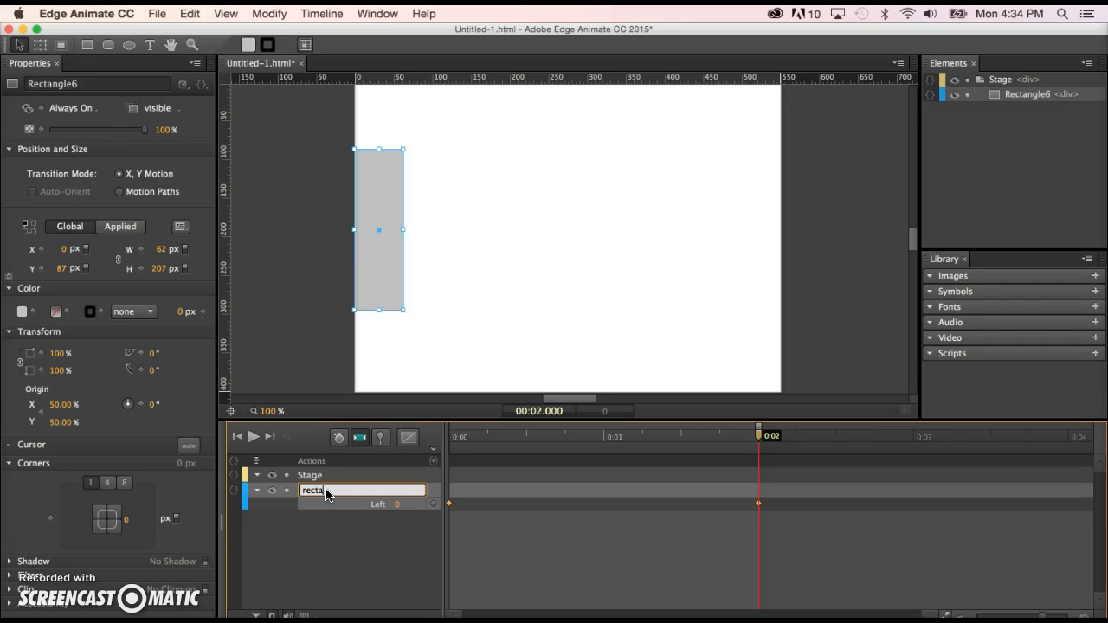
click(389, 581)
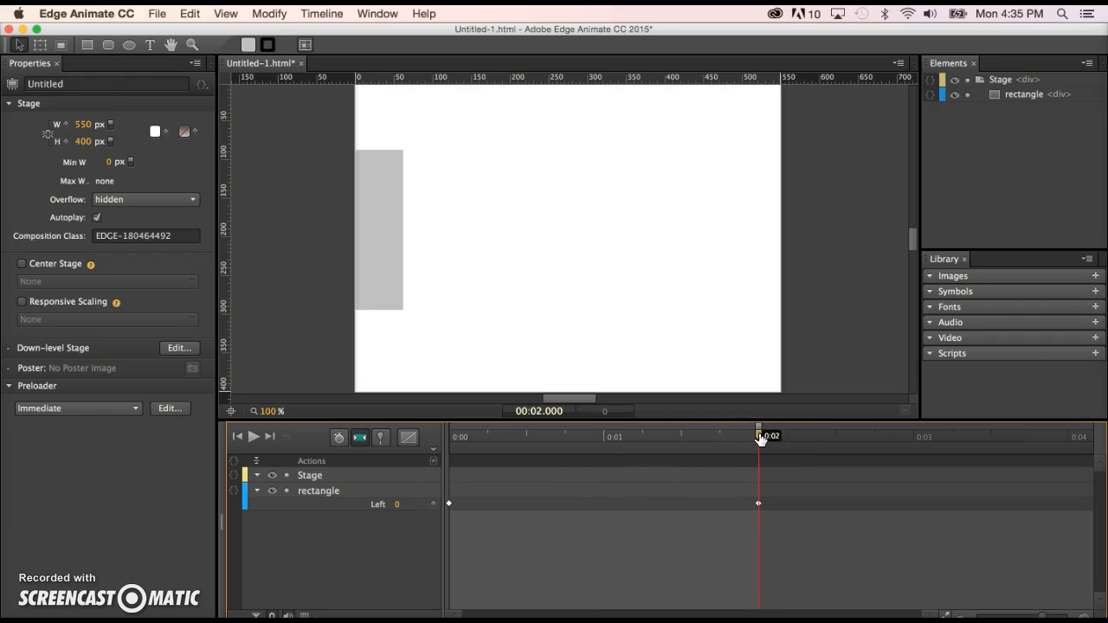
At 0:02, move the rectangle to the stage's right edge, about X 488 px, and play the animation.
mouse_move(761, 437)
mouse_down()
mouse_move(442, 470)
mouse_move(653, 445)
mouse_move(756, 457)
mouse_move(759, 437)
mouse_up()
click(371, 232)
click(378, 231)
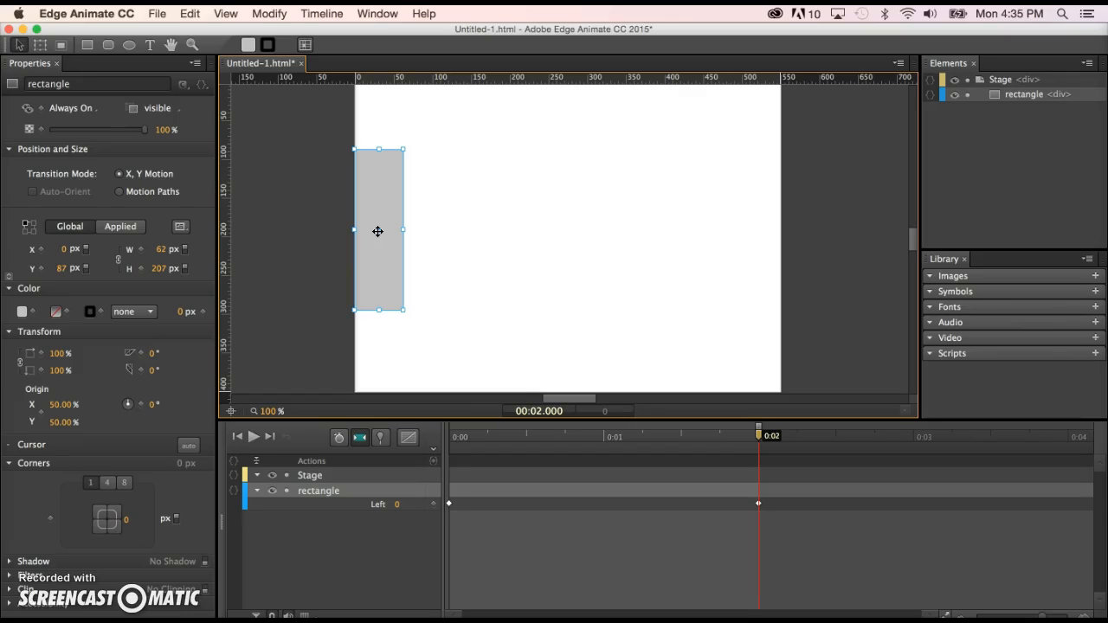
drag(377, 231, 755, 214)
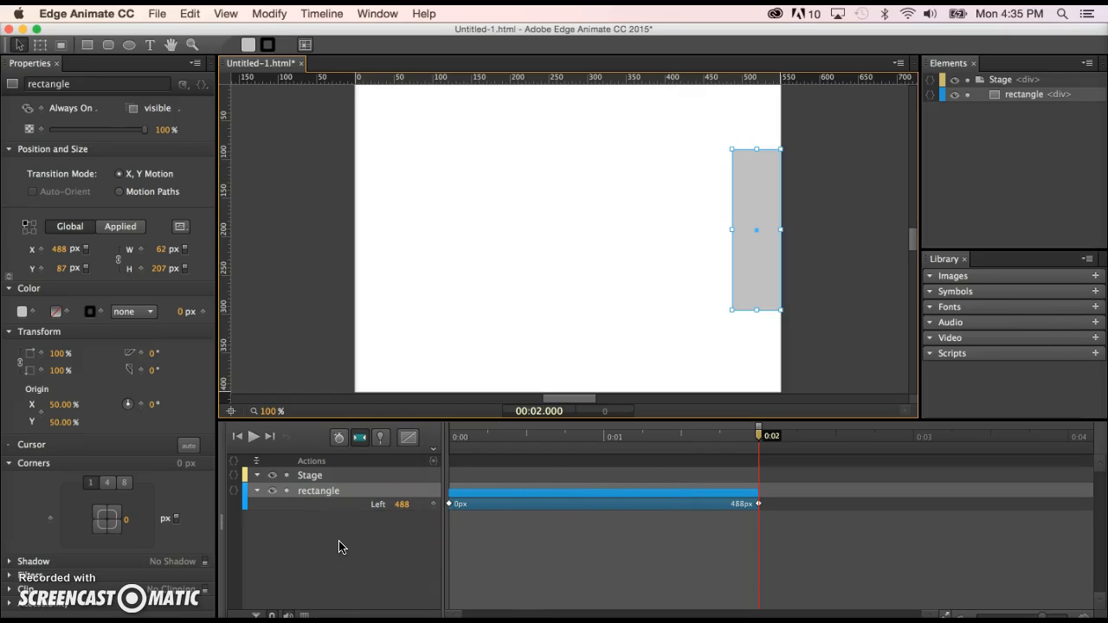
key(space)
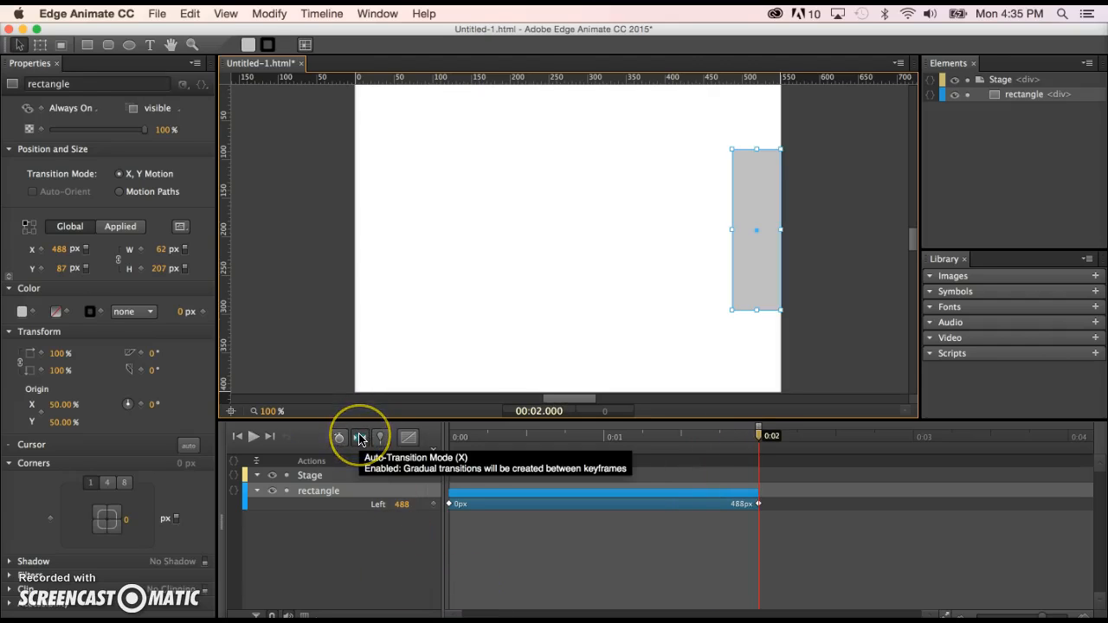
Play the rectangle animation again on the stage to preview the movement.
key(space)
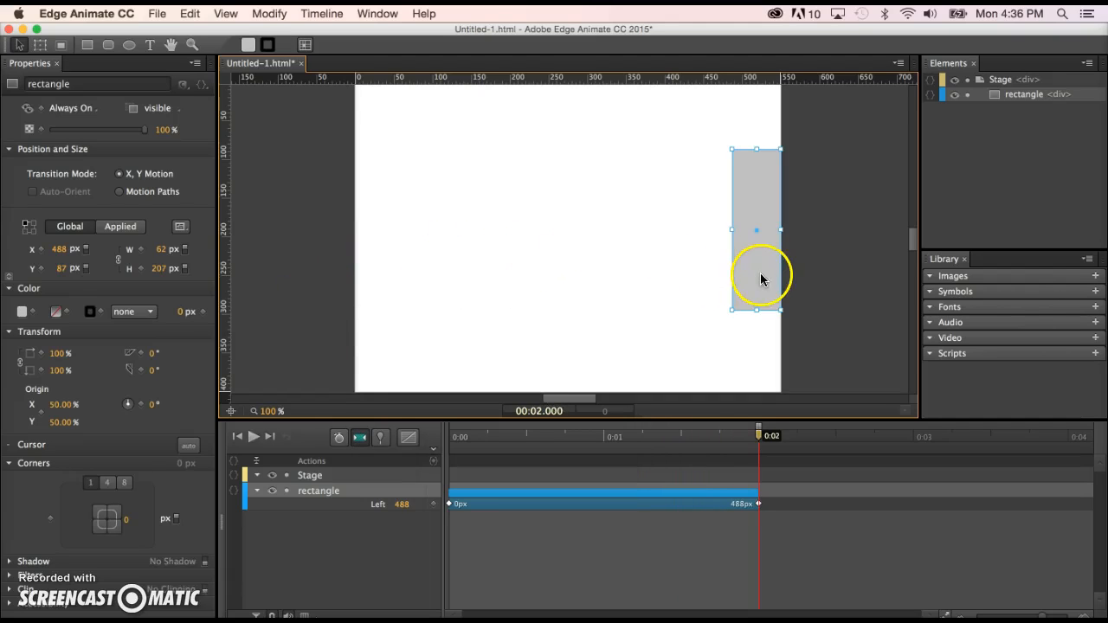
click(387, 250)
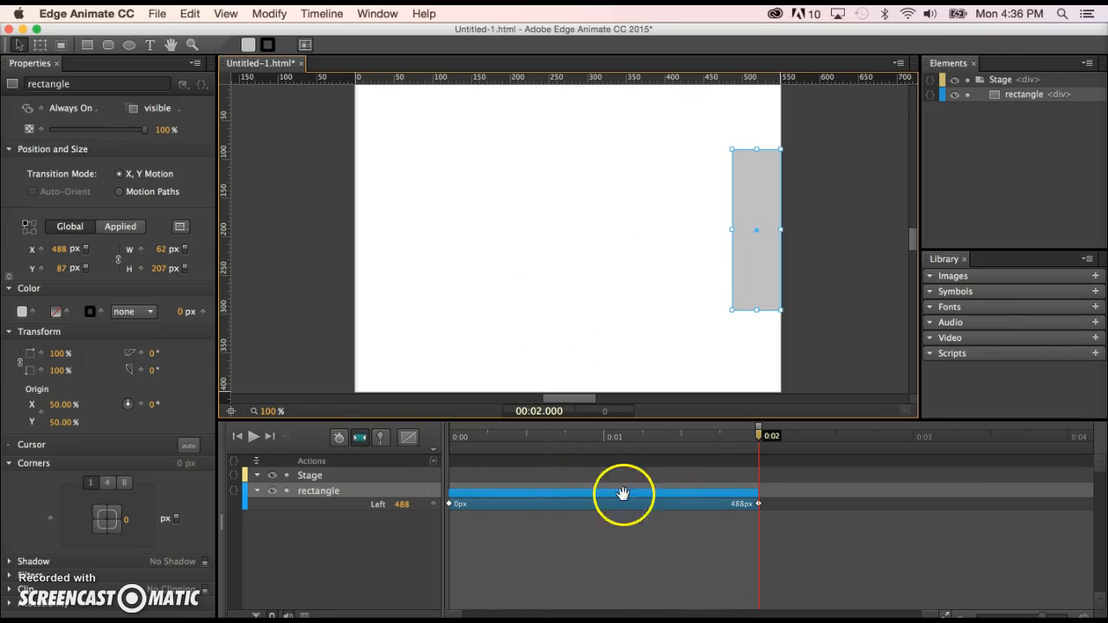
click(635, 376)
key(space)
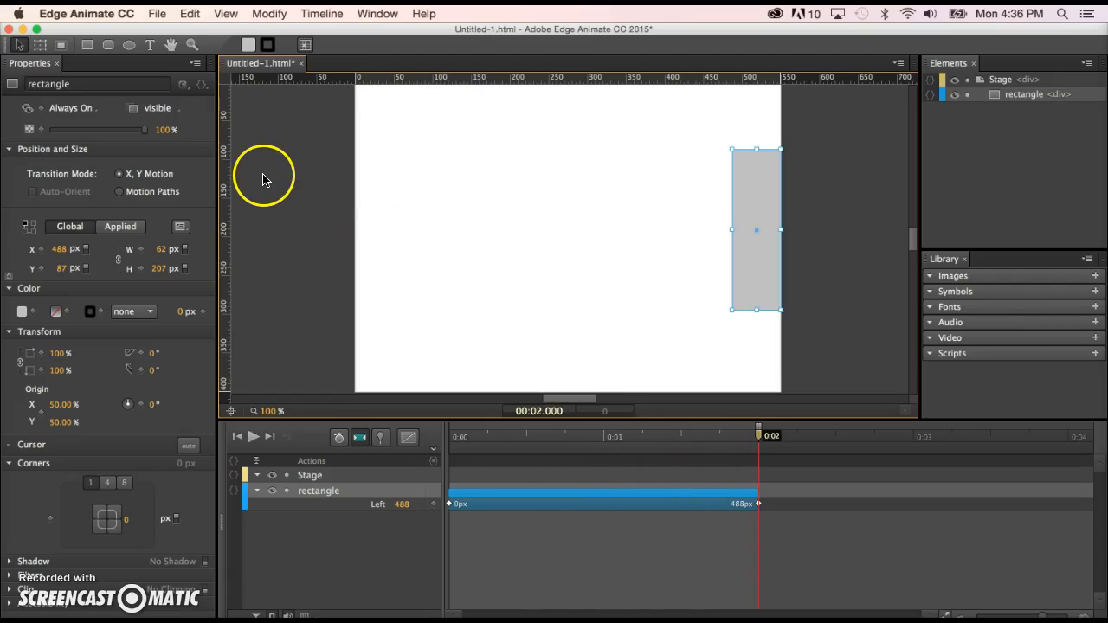
Save the project as firstTryAnim.html in its own folder on the Desktop.
click(158, 14)
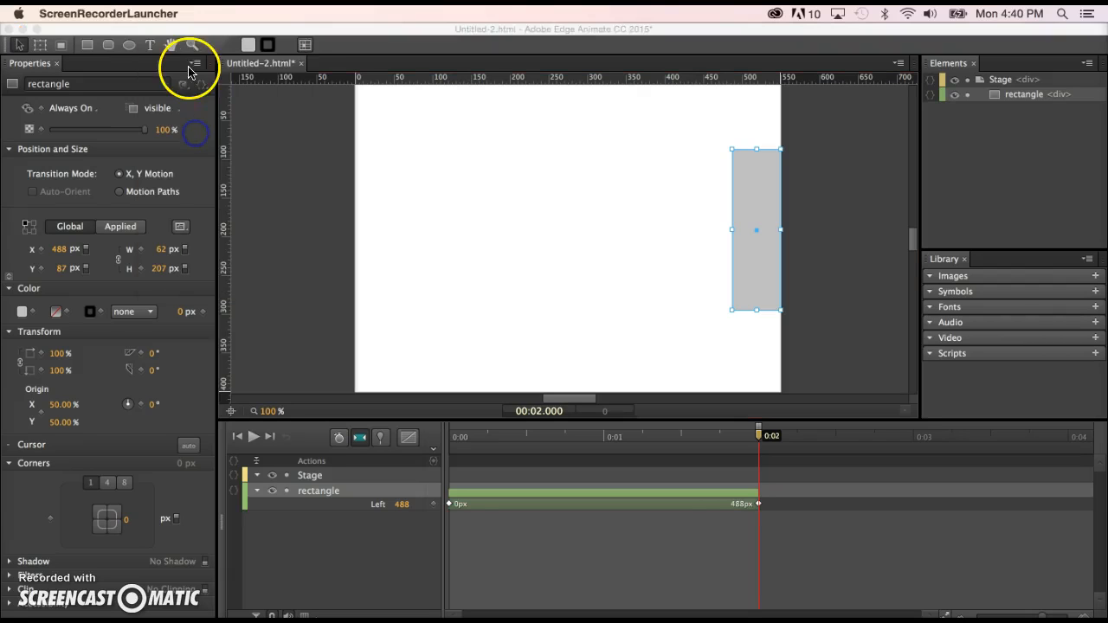
click(282, 191)
click(157, 13)
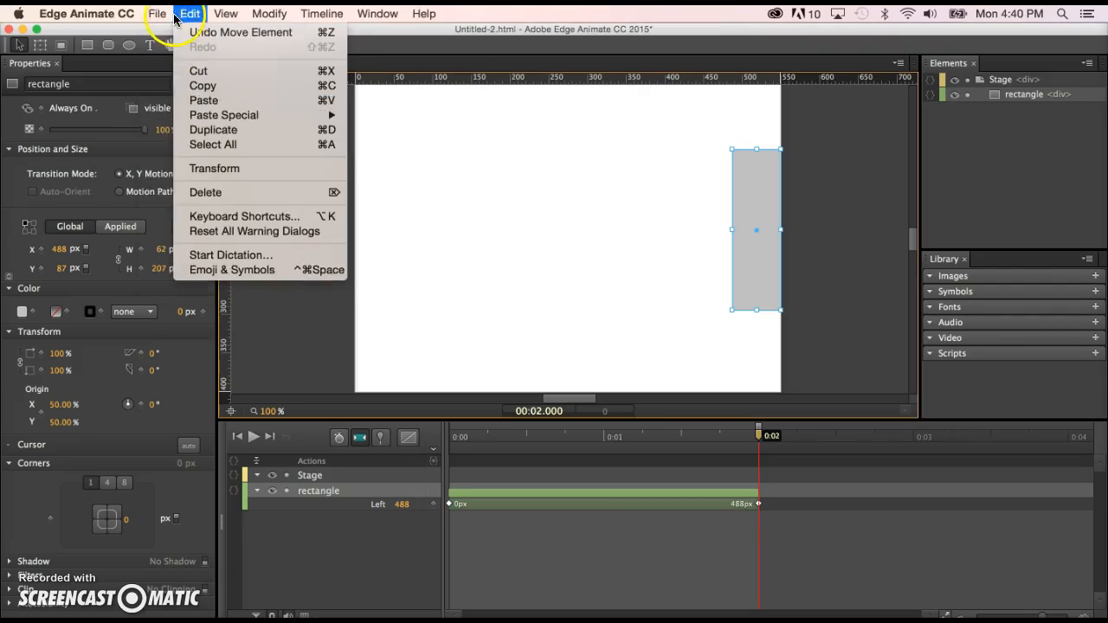
click(192, 130)
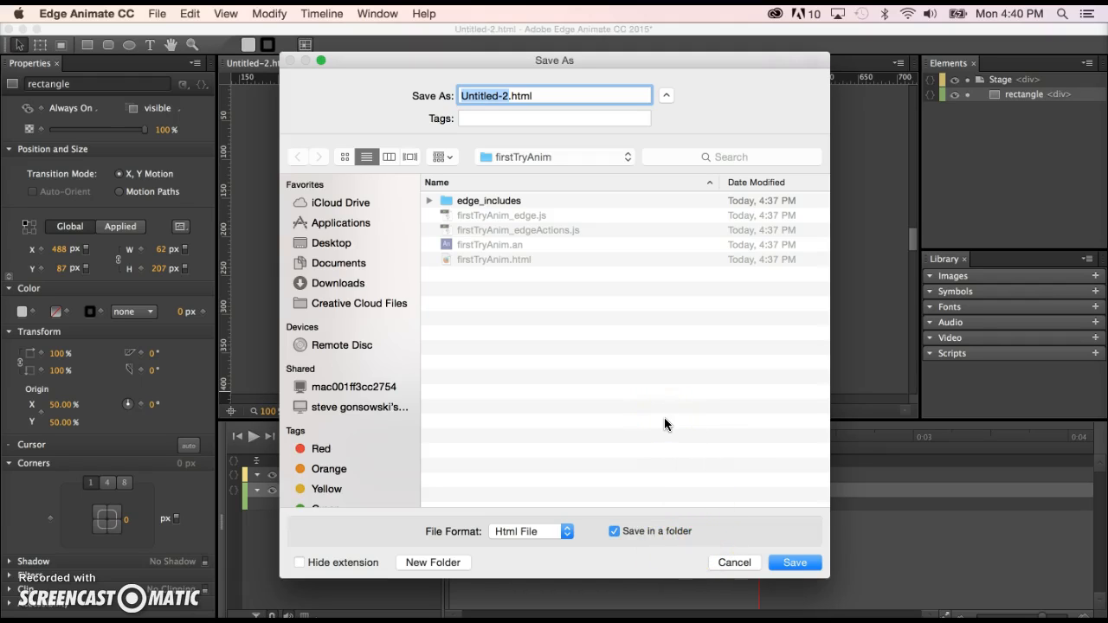
click(564, 125)
click(542, 128)
click(518, 96)
text(firstTry)
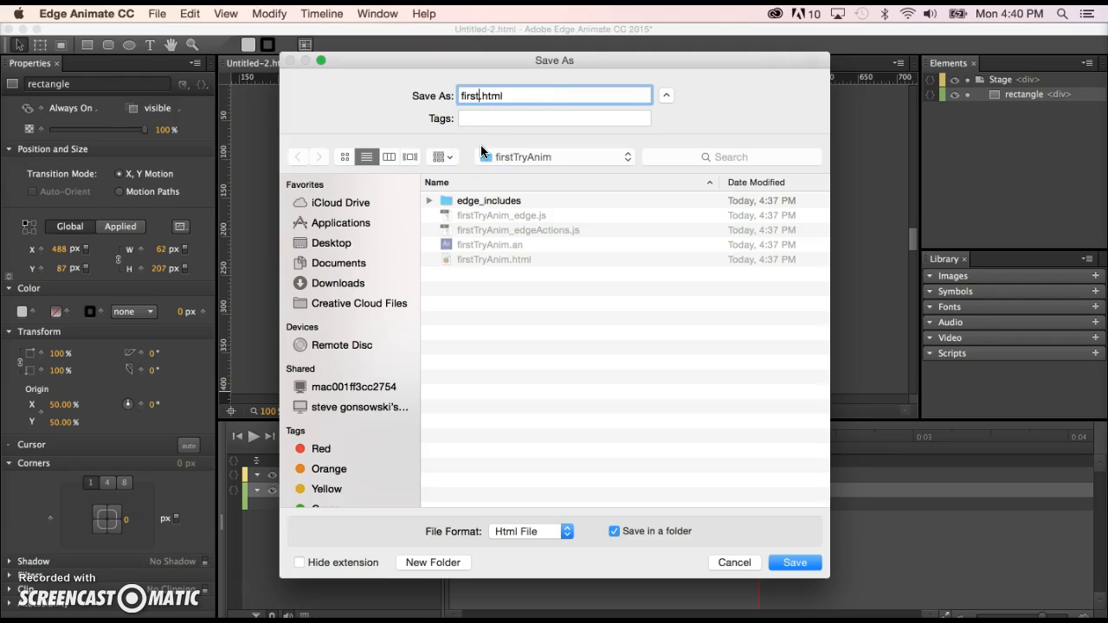
text(Anim)
click(520, 242)
click(331, 246)
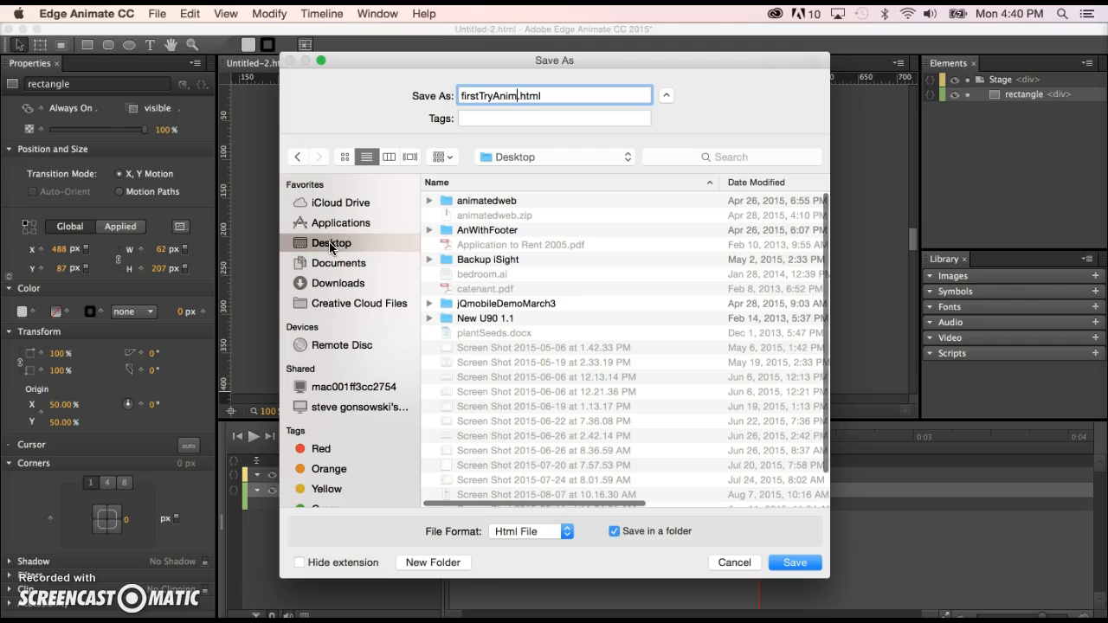
click(347, 251)
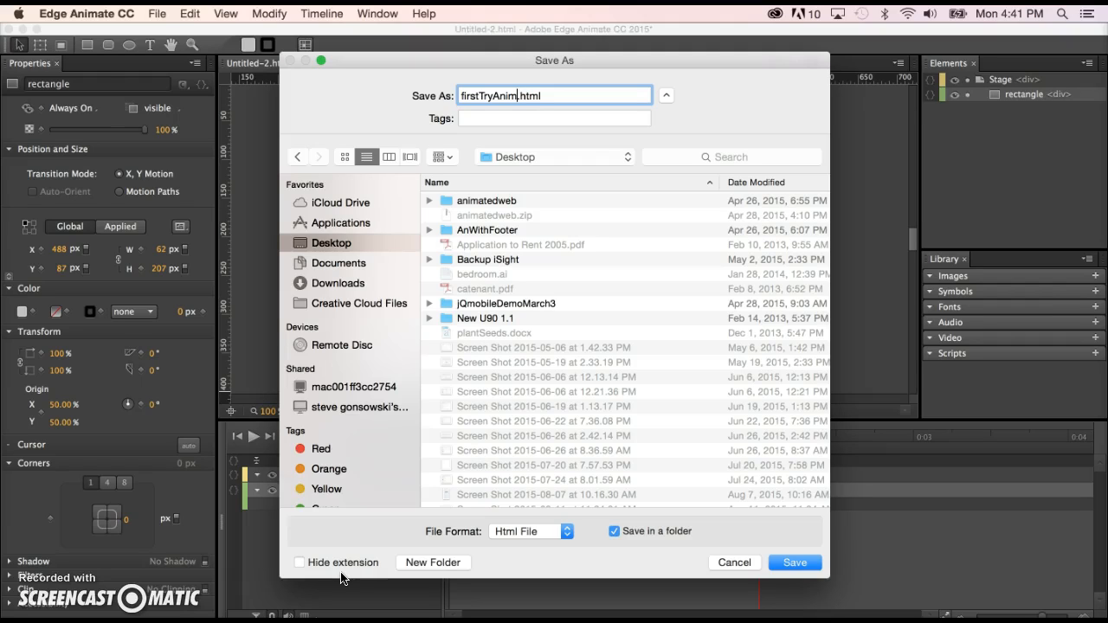
click(795, 562)
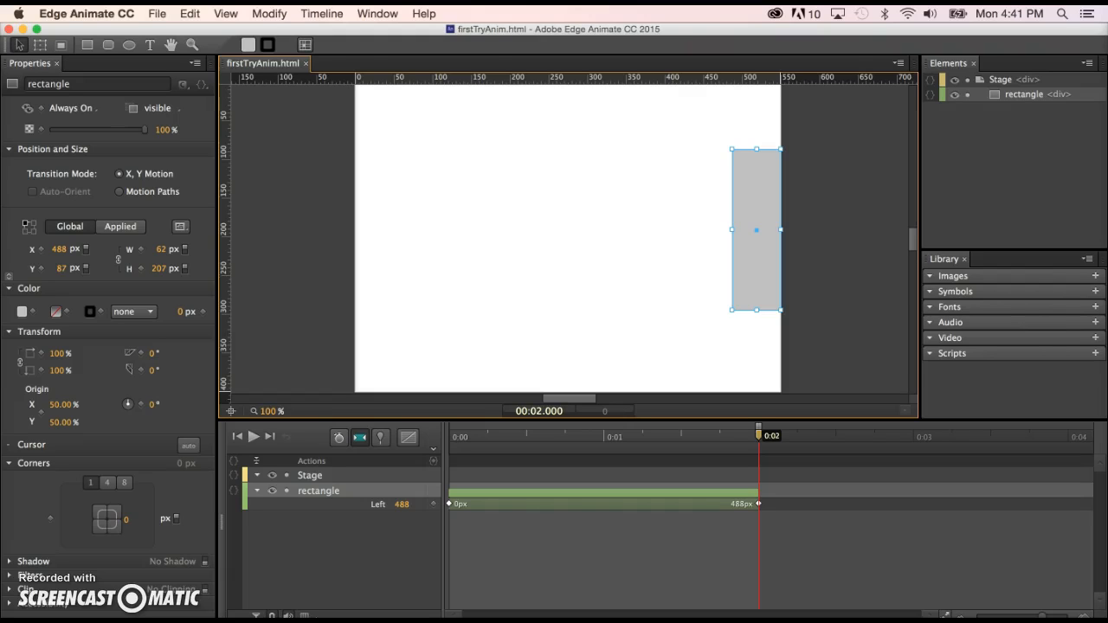
Switch to Finder, hide other applications, and move the firstTryAnim folder to the middle of the desktop.
key(super+Tab)
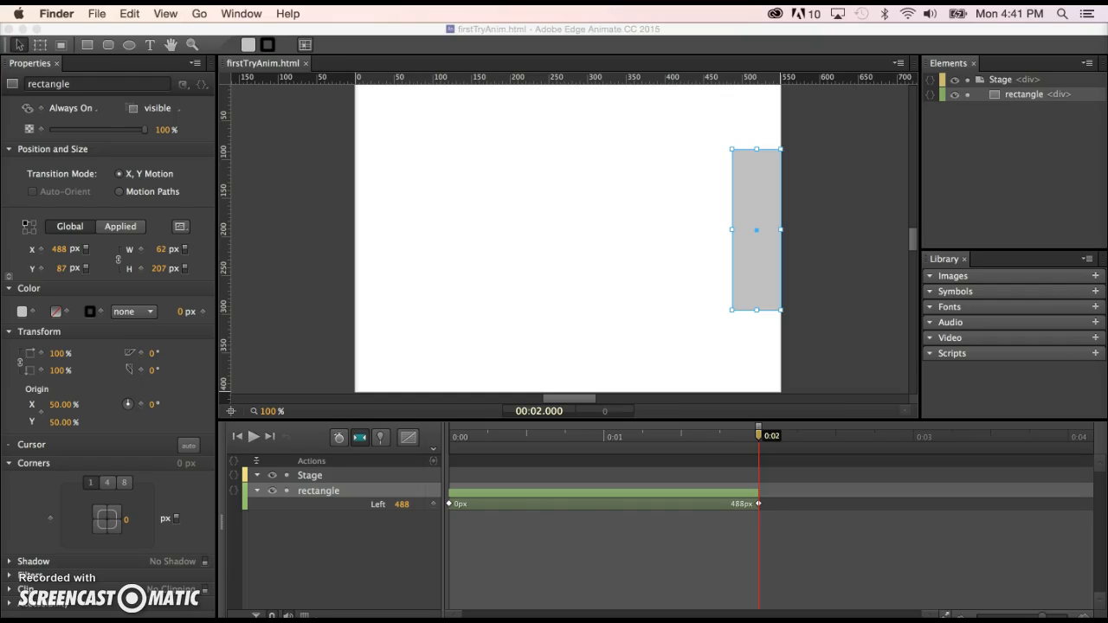
key(super+alt+h)
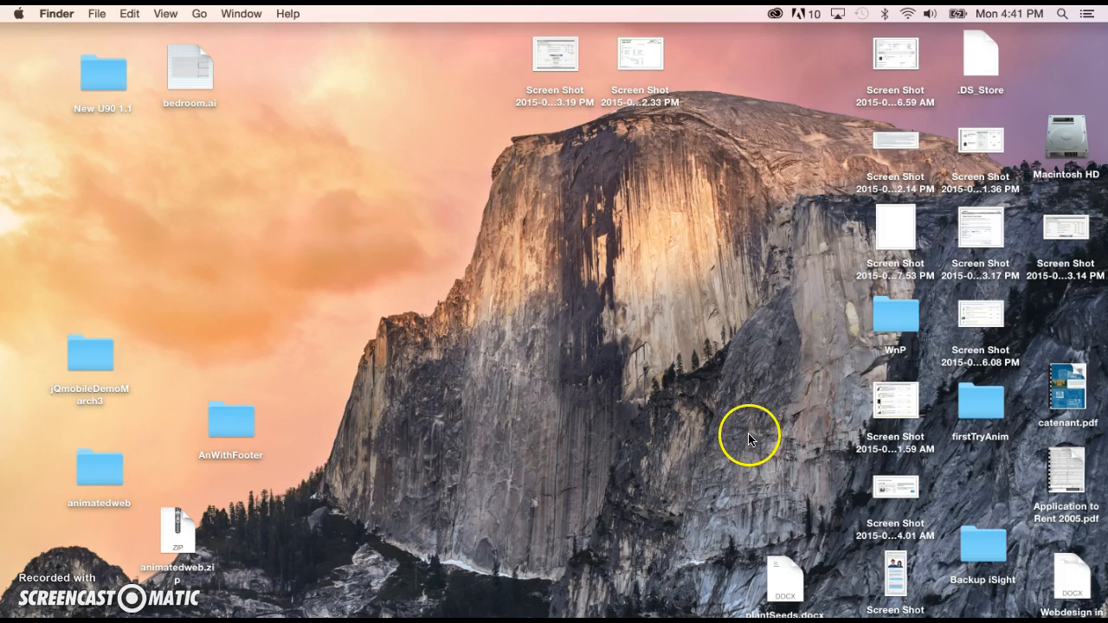
drag(979, 399, 525, 296)
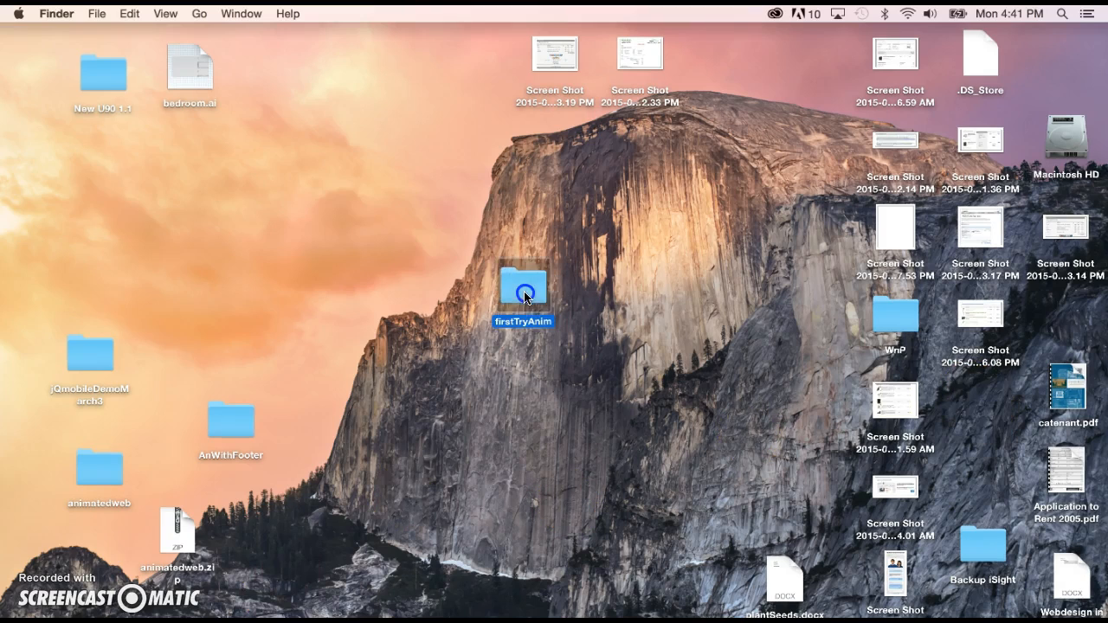
Open the firstTryAnim folder and examine the saved files, including the edge_includes subfolder, then close it.
click(548, 438)
click(521, 290)
double_click(521, 287)
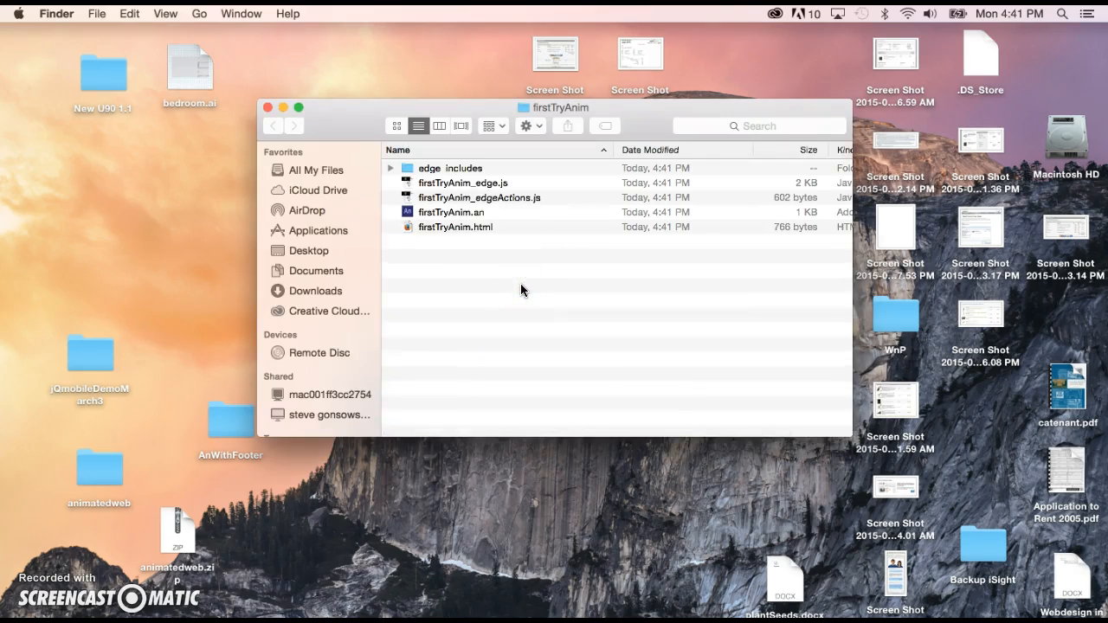
click(452, 229)
click(390, 168)
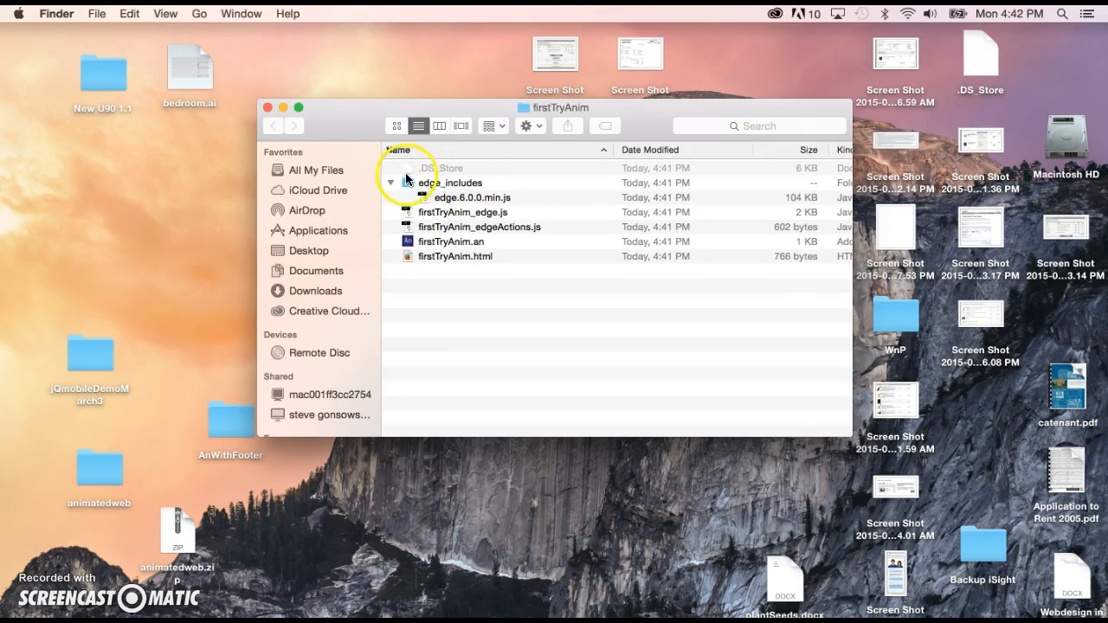
click(390, 182)
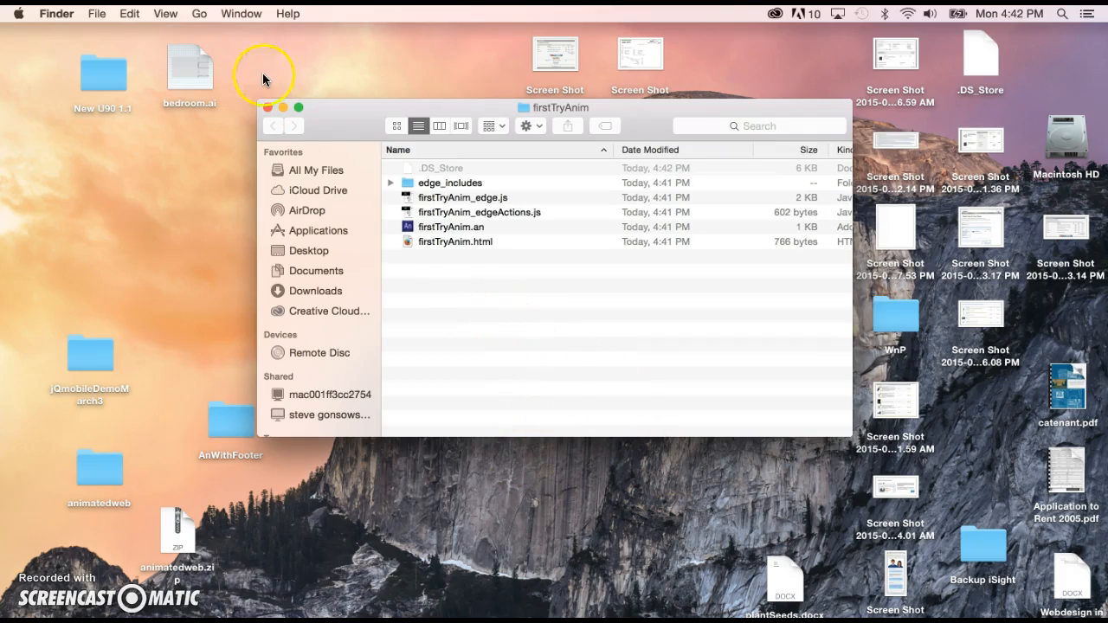
click(265, 105)
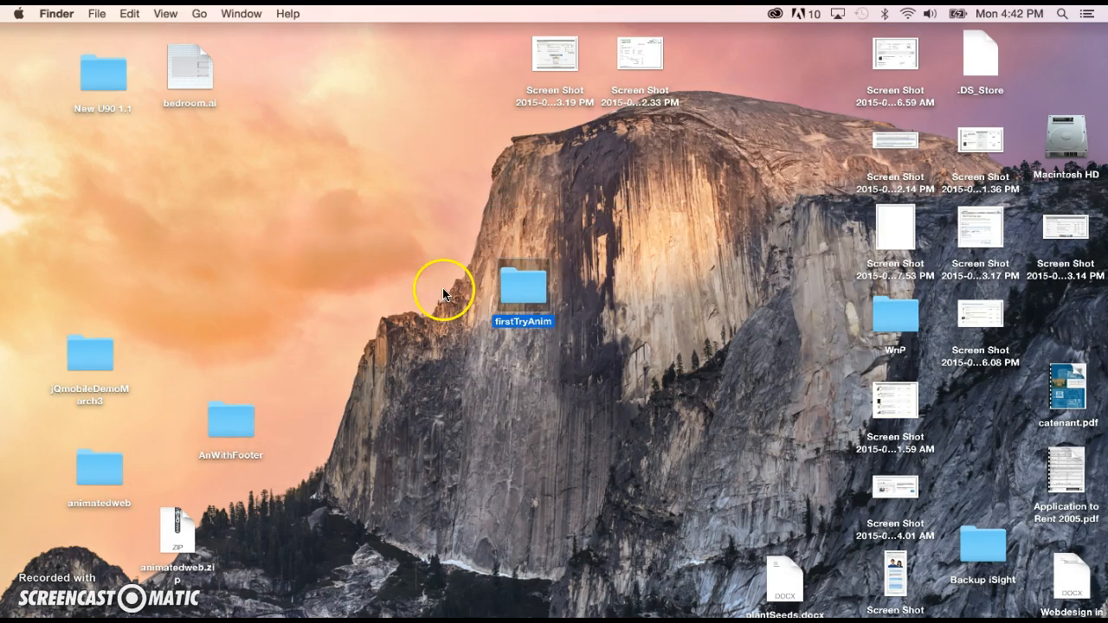
Move the firstTryAnim folder further left on the desktop.
drag(532, 287, 359, 236)
click(433, 233)
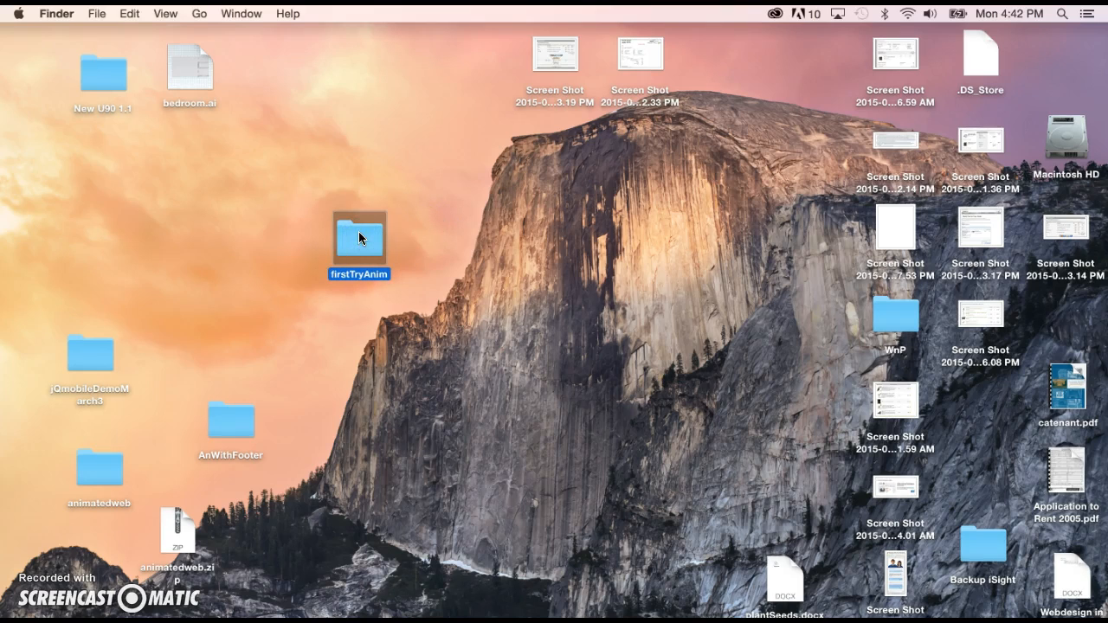
click(380, 232)
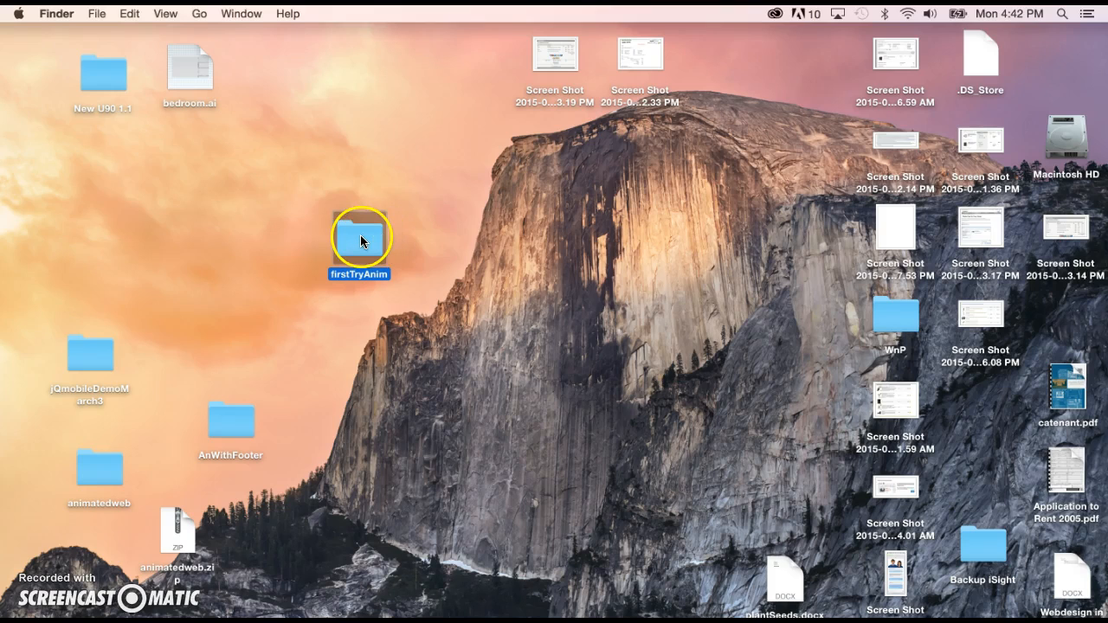